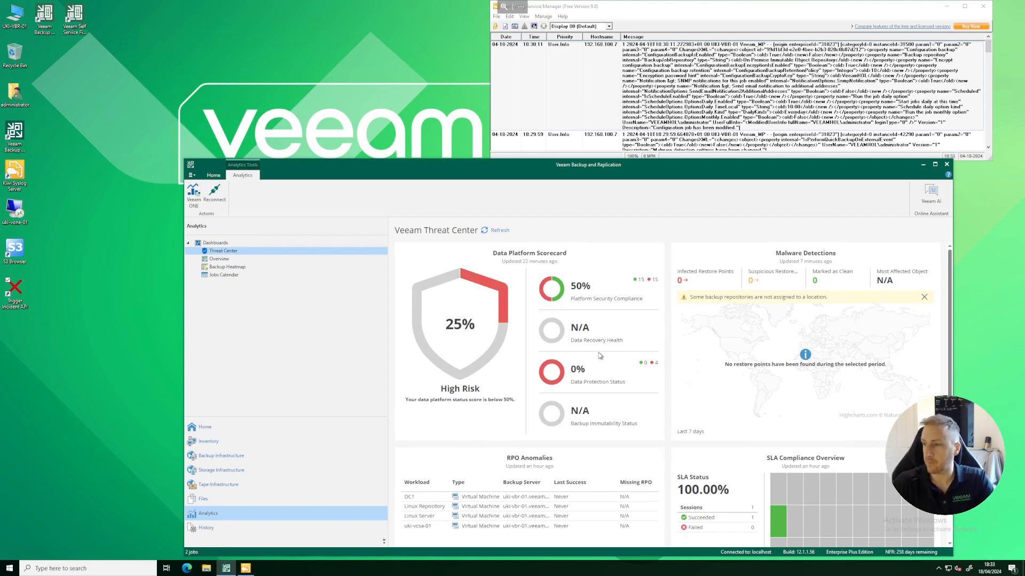
- Return from the Threat Center dashboard to the Home jobs list showing DC1 Backup
left_click(270, 427)
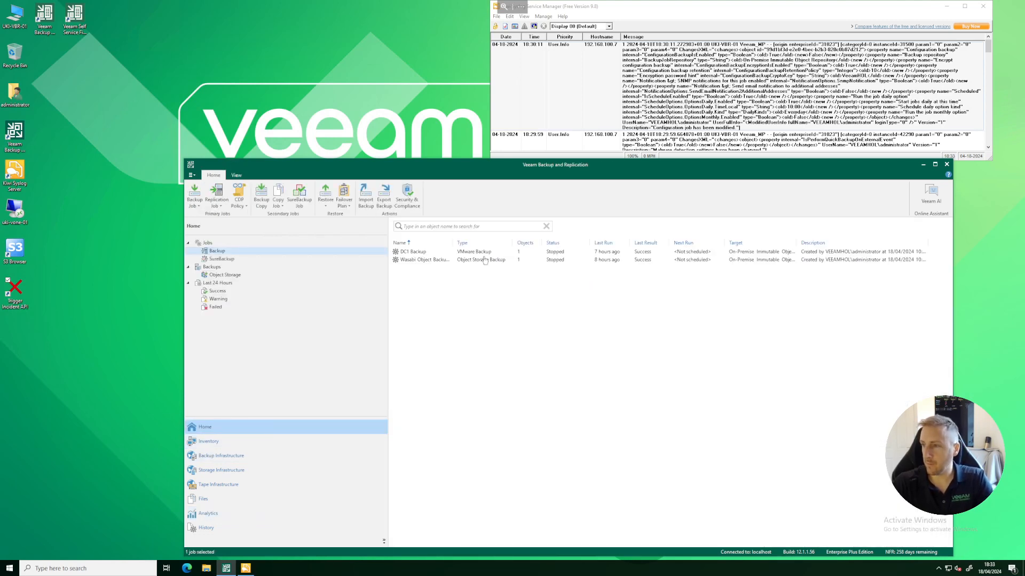
left_click(414, 203)
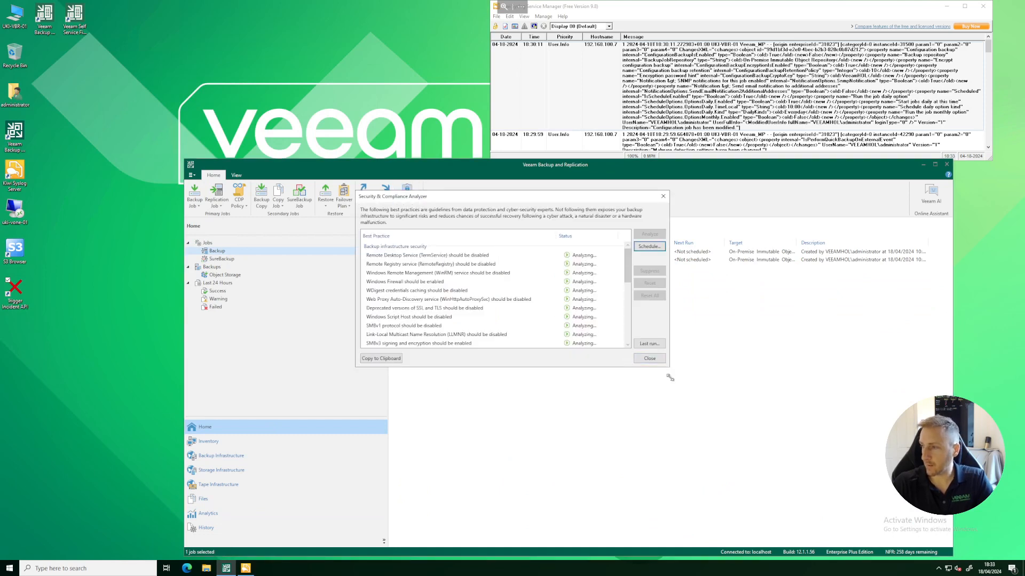
left_click_drag(669, 372, 700, 469)
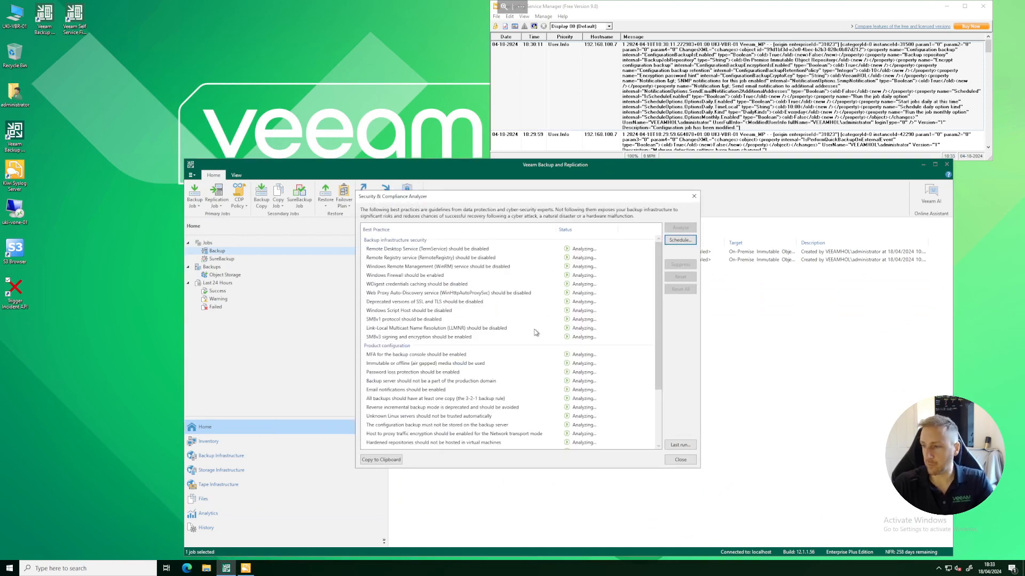
left_click(447, 353)
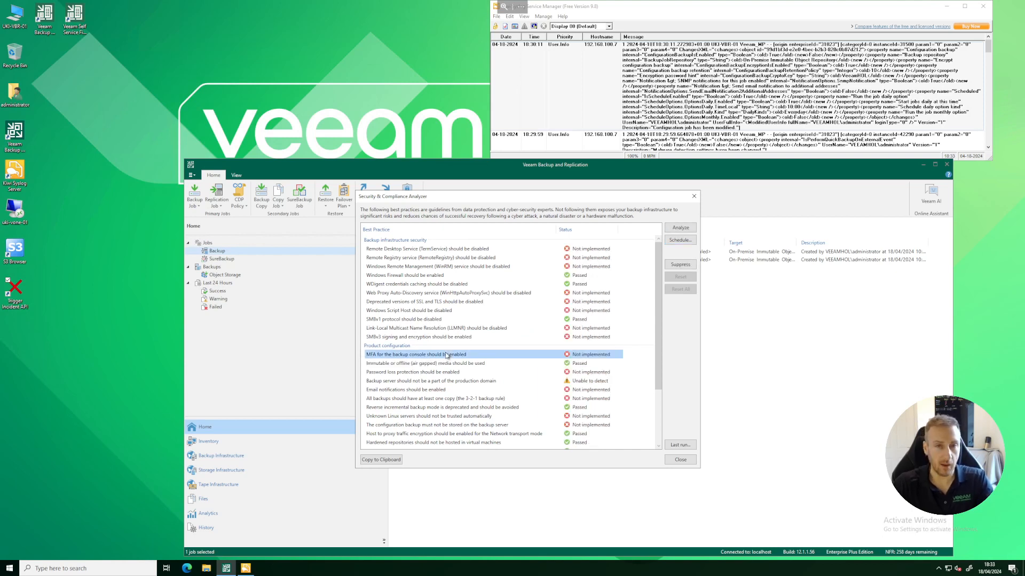
left_click(415, 418)
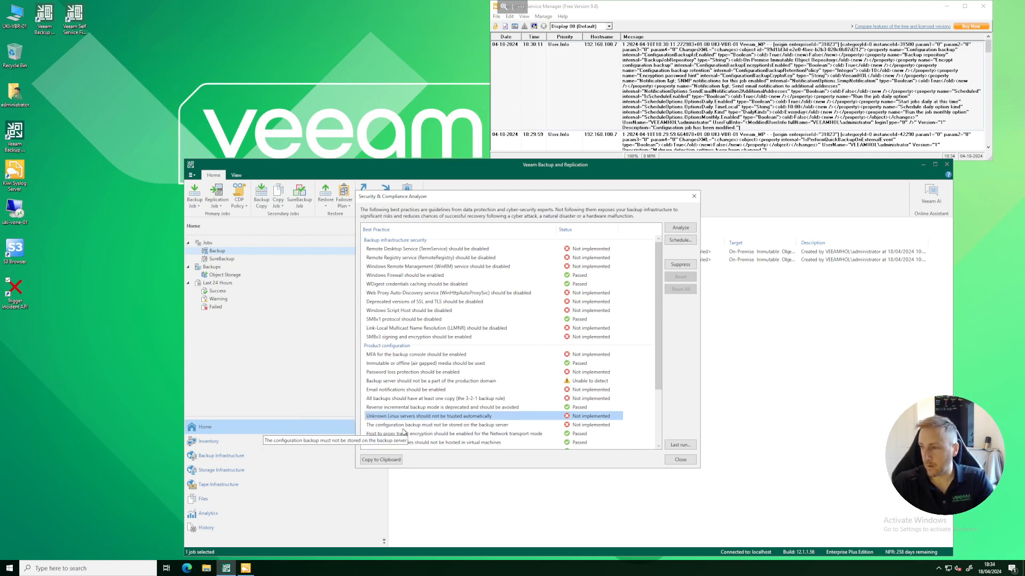
left_click(441, 426)
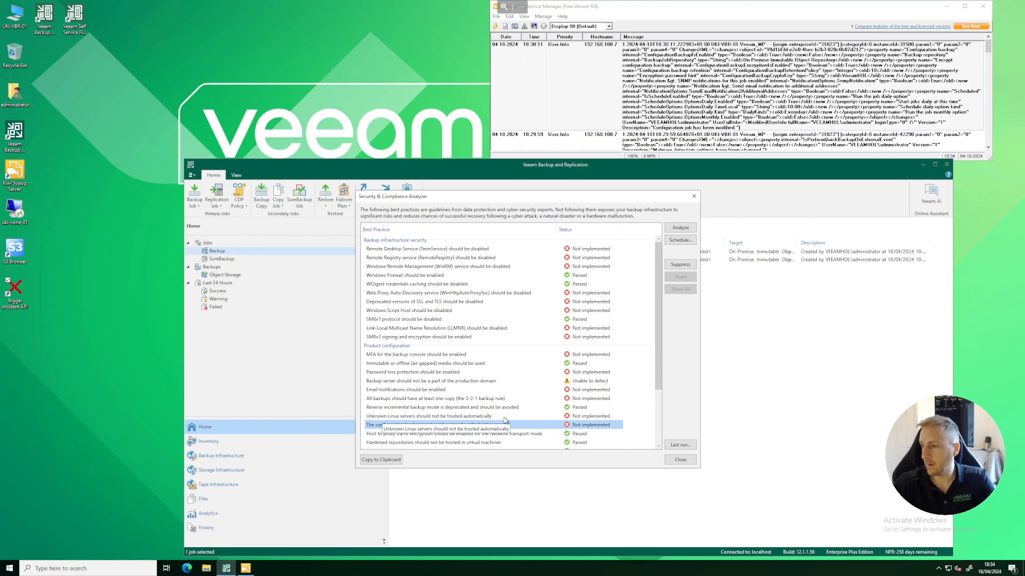
left_click(674, 460)
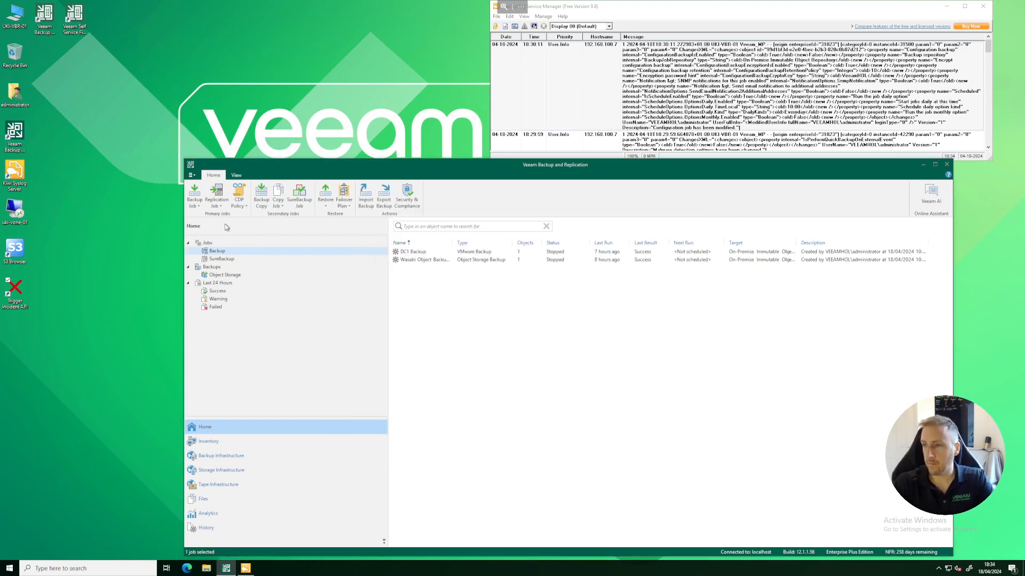
- In Options, require manual trust for unknown Linux hosts and enable e-mail notifications
left_click(192, 176)
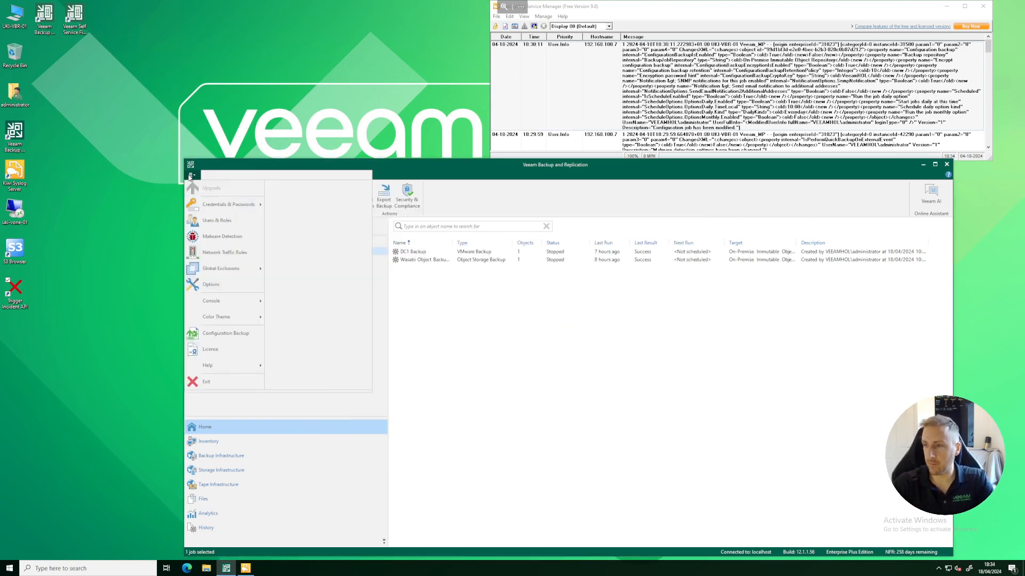
left_click(224, 287)
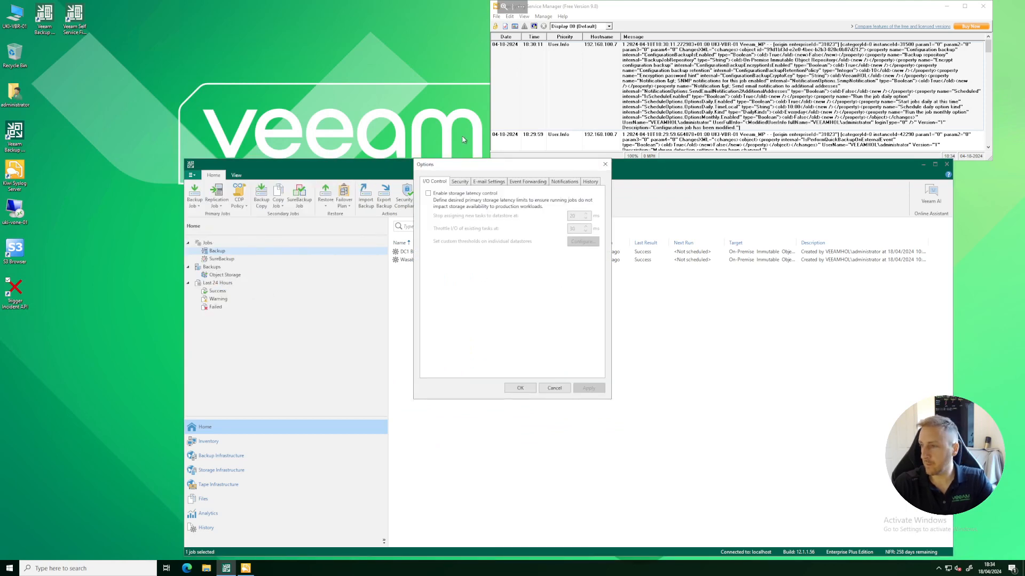
left_click(461, 183)
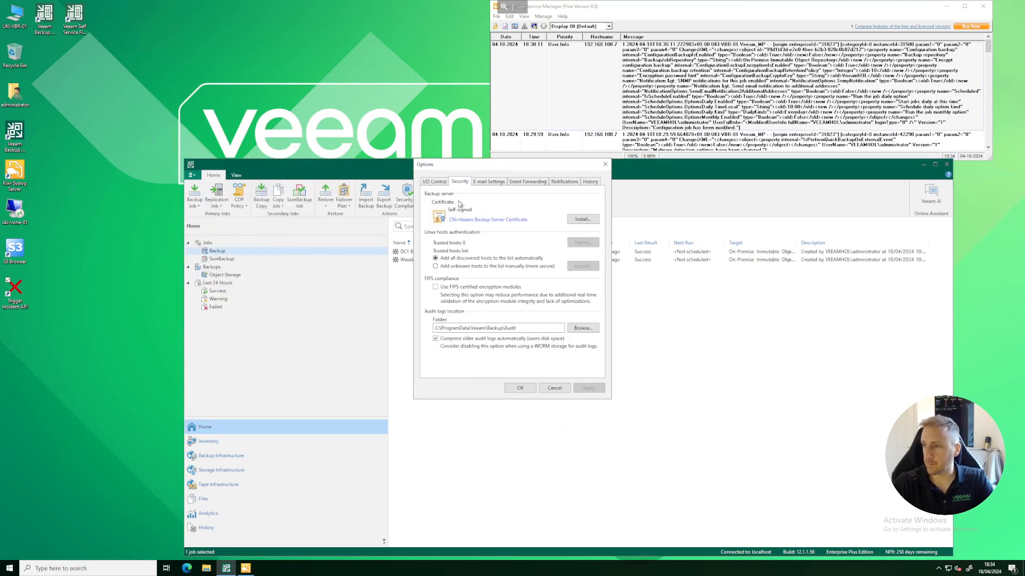
left_click(443, 268)
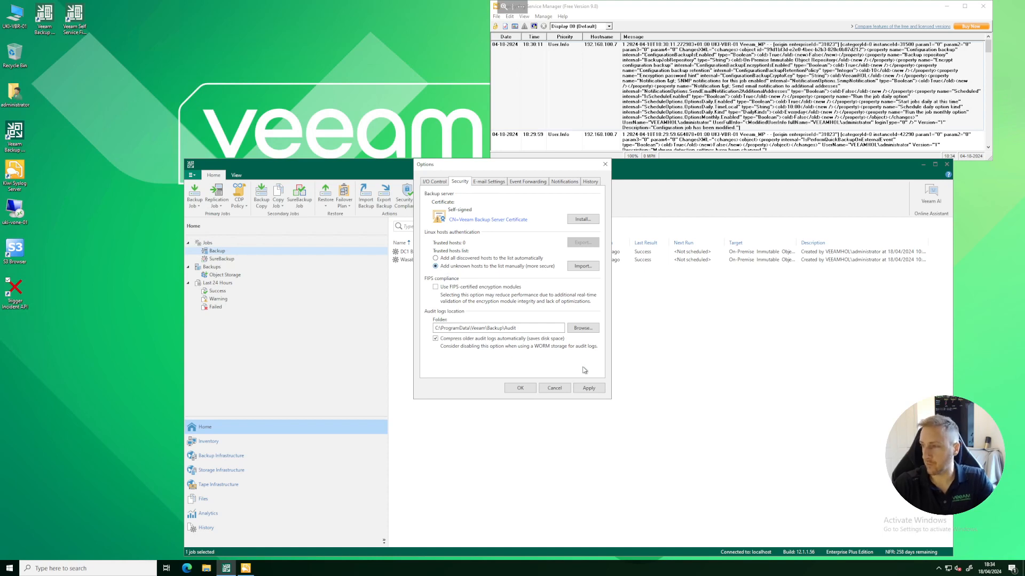
left_click(594, 393)
left_click(486, 182)
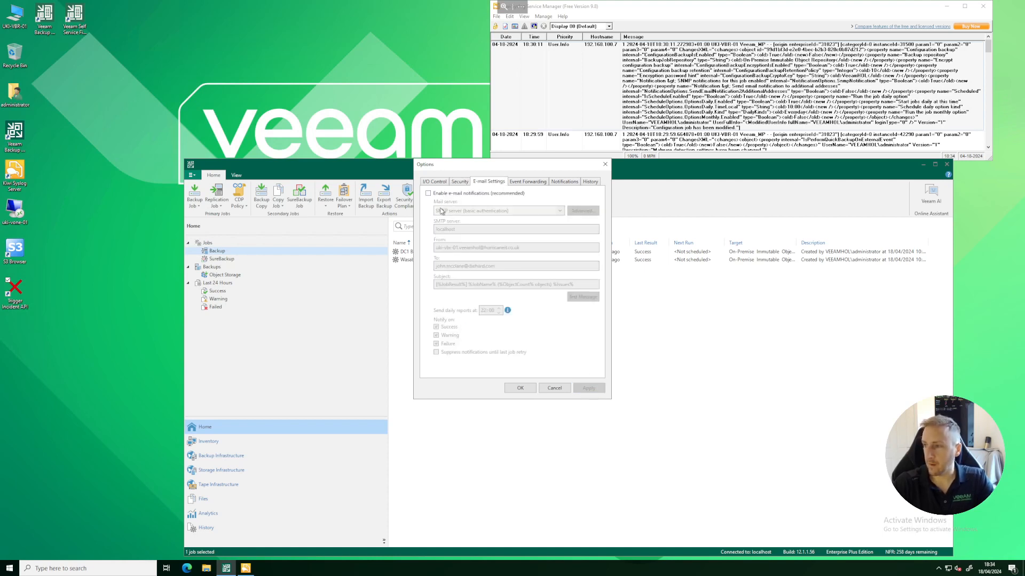
left_click(441, 194)
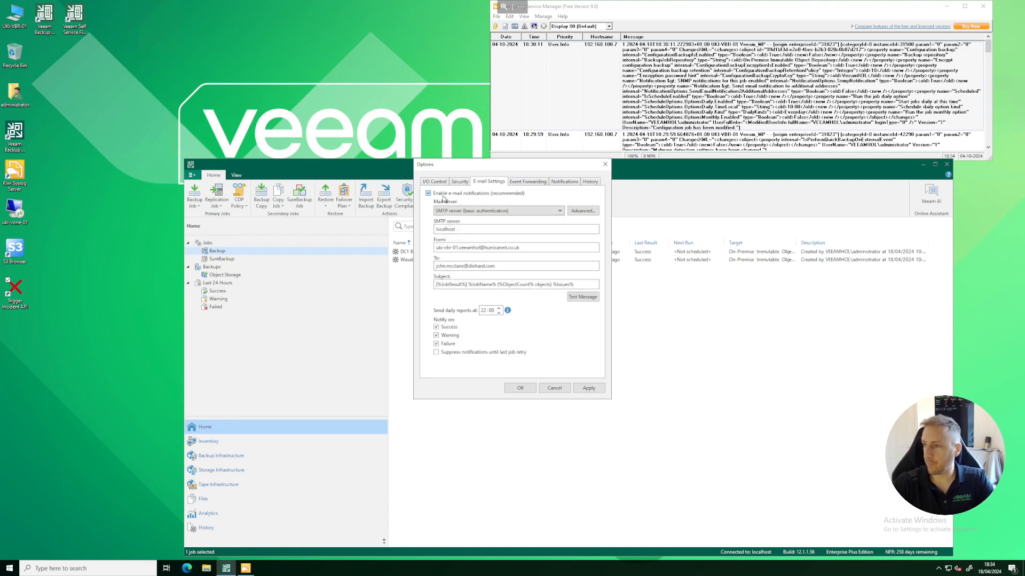
- Add syslog server 192.168.100.7 for event forwarding and save the options
left_click(525, 184)
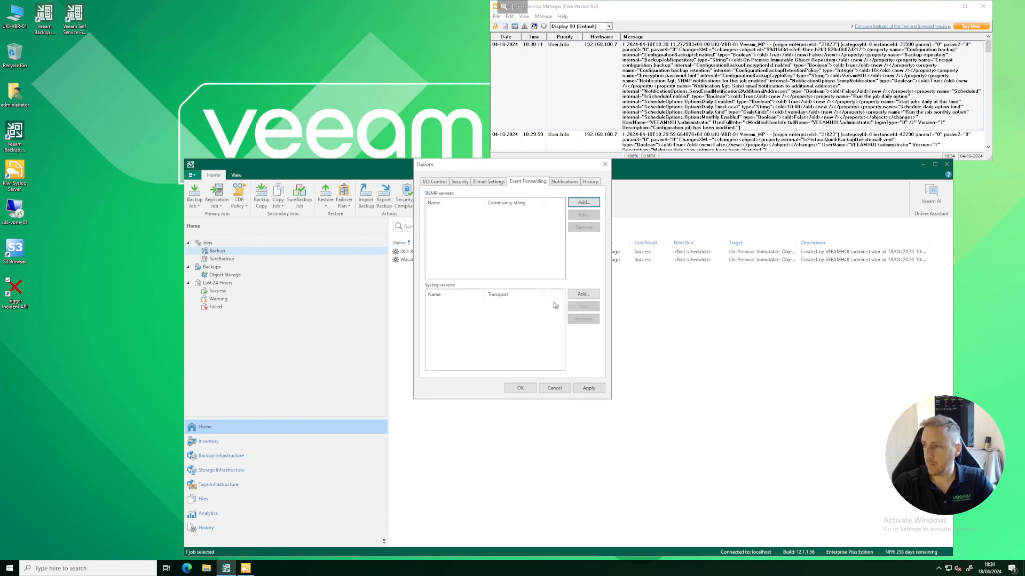
left_click(584, 295)
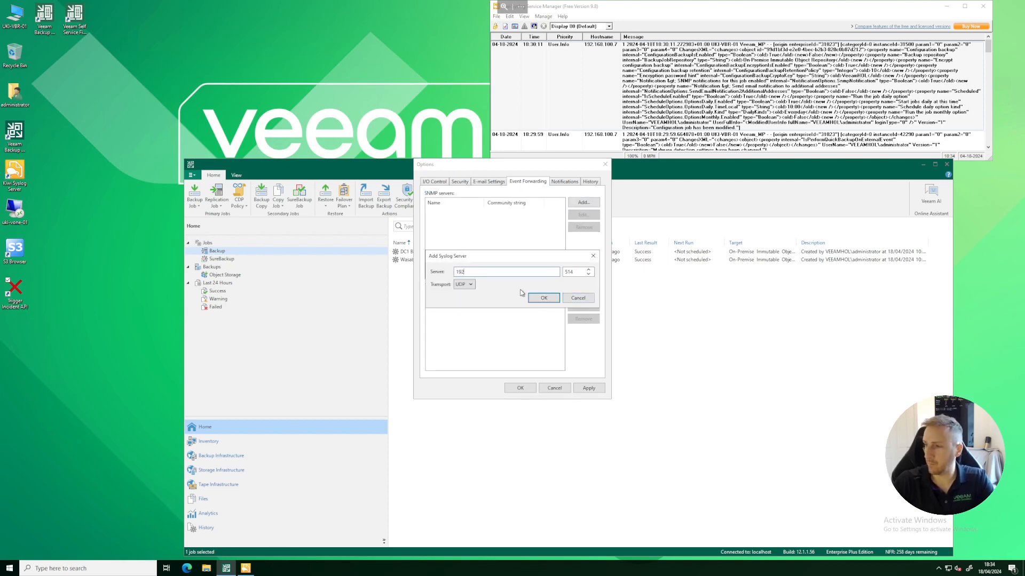
type("192.168.100.7")
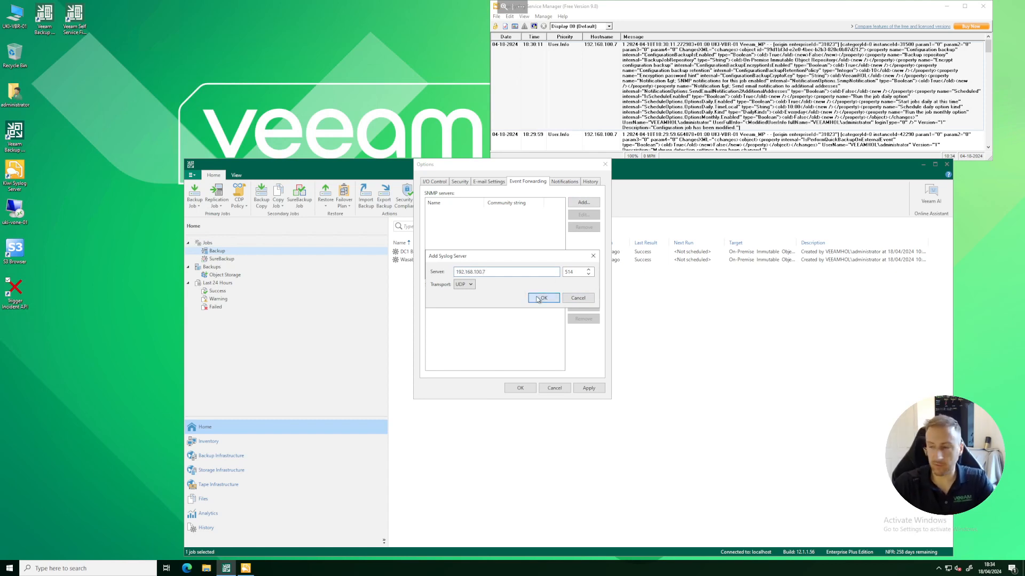
left_click(538, 300)
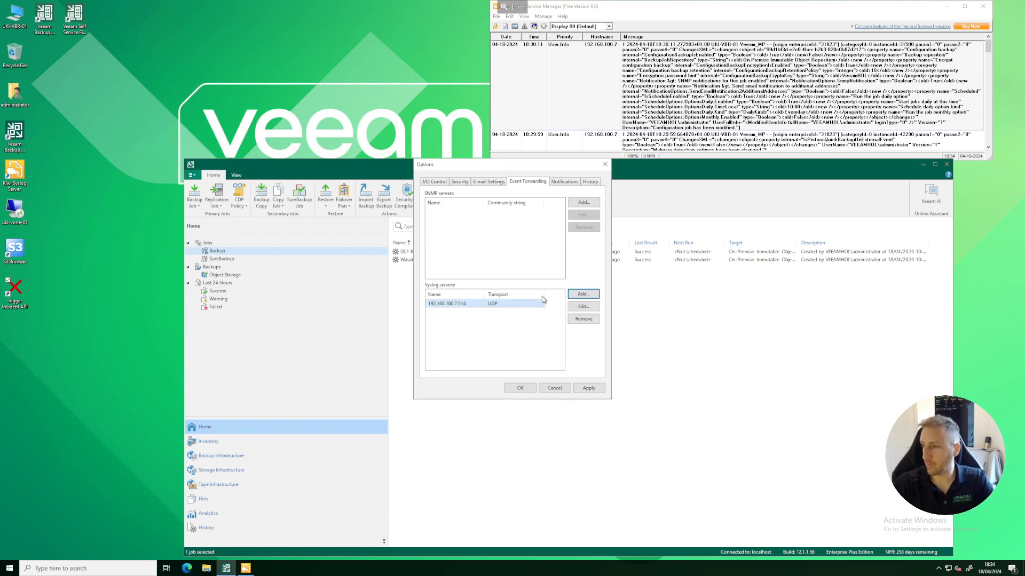
left_click(589, 387)
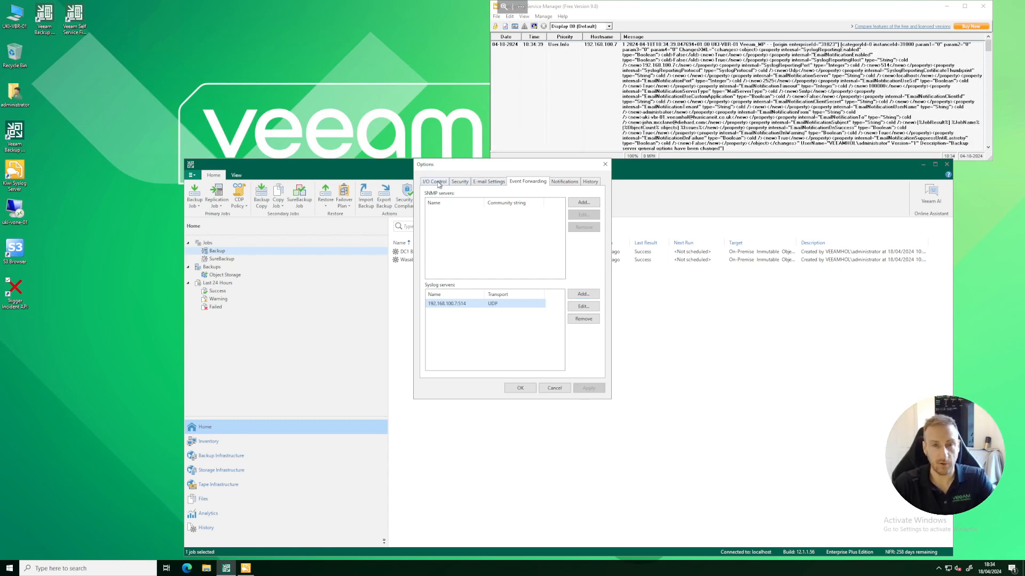
left_click(520, 389)
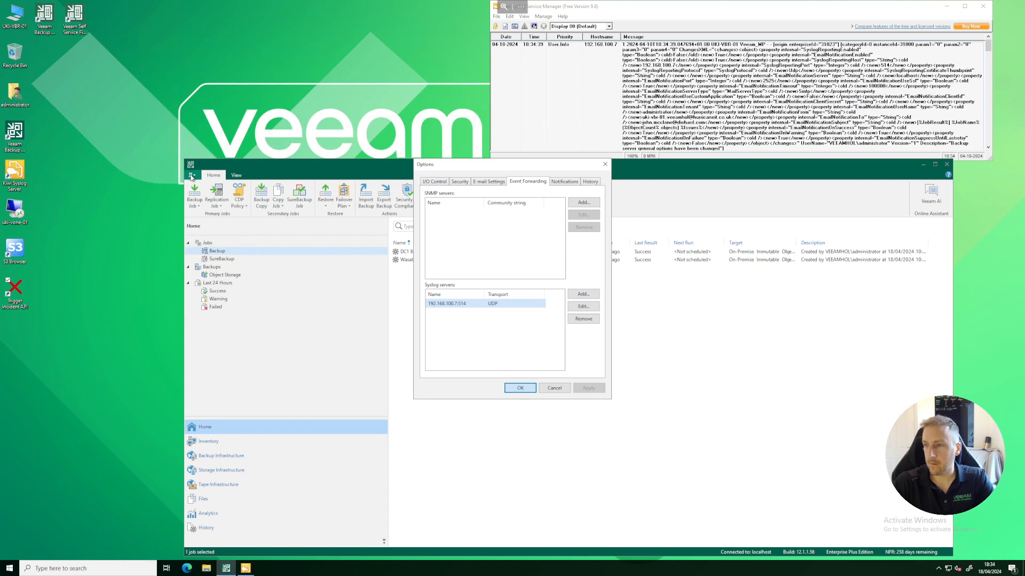
- Enable configuration backups to the On-Premise Immutable Object Repository, encrypted with the saved password
left_click(191, 177)
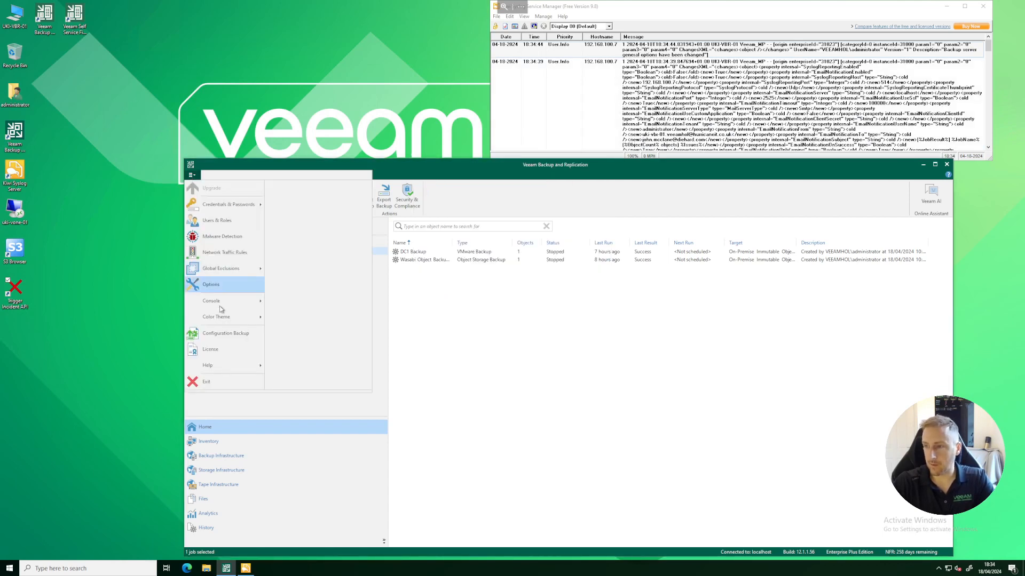
left_click(224, 335)
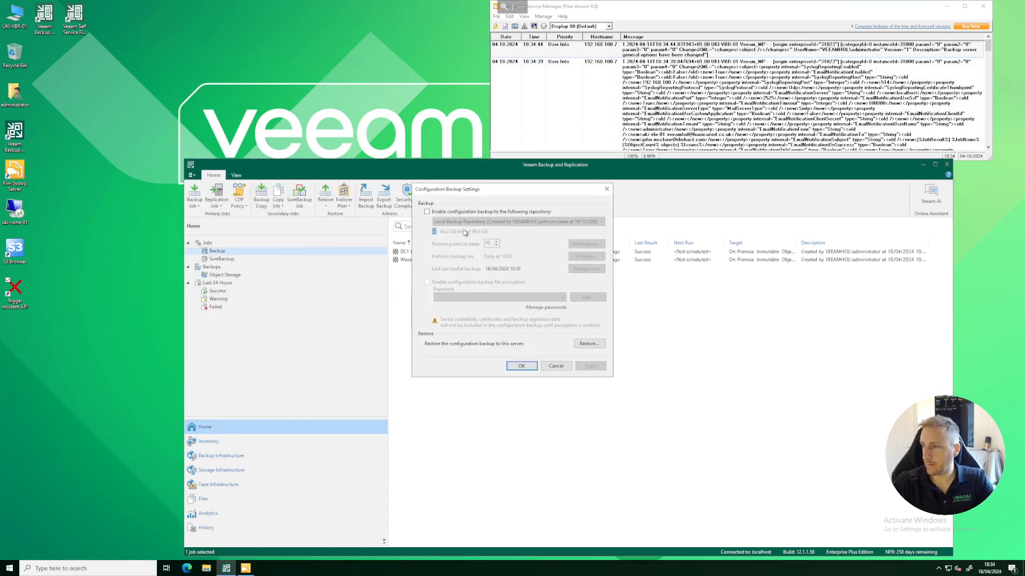
left_click(454, 212)
left_click(455, 221)
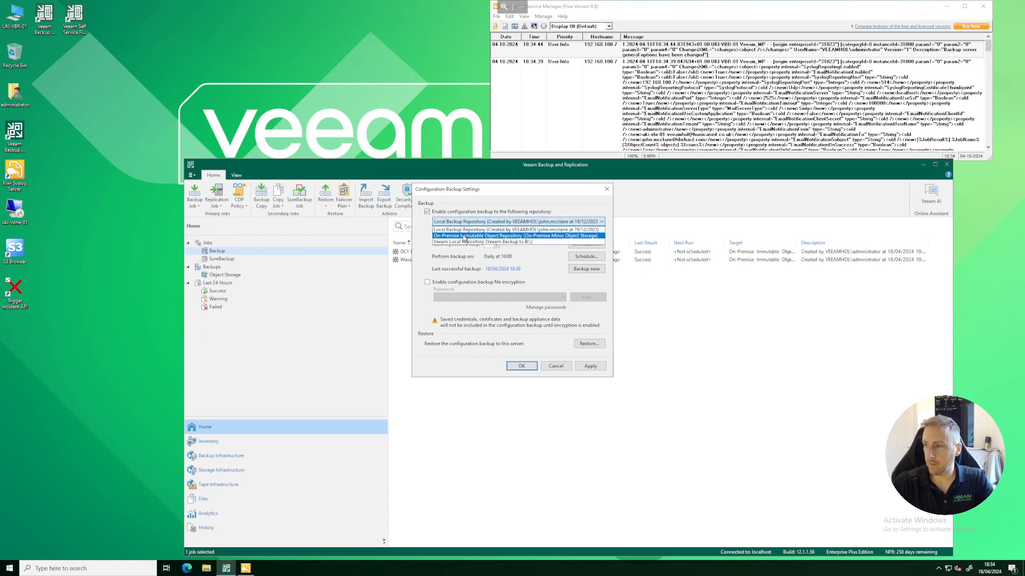
left_click(463, 236)
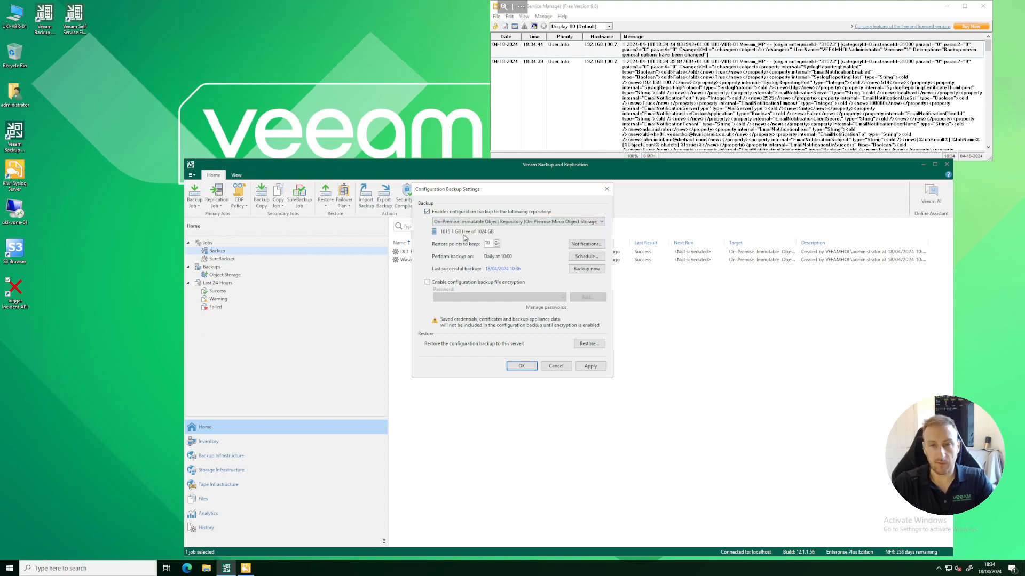
left_click(464, 285)
left_click(463, 297)
left_click(463, 309)
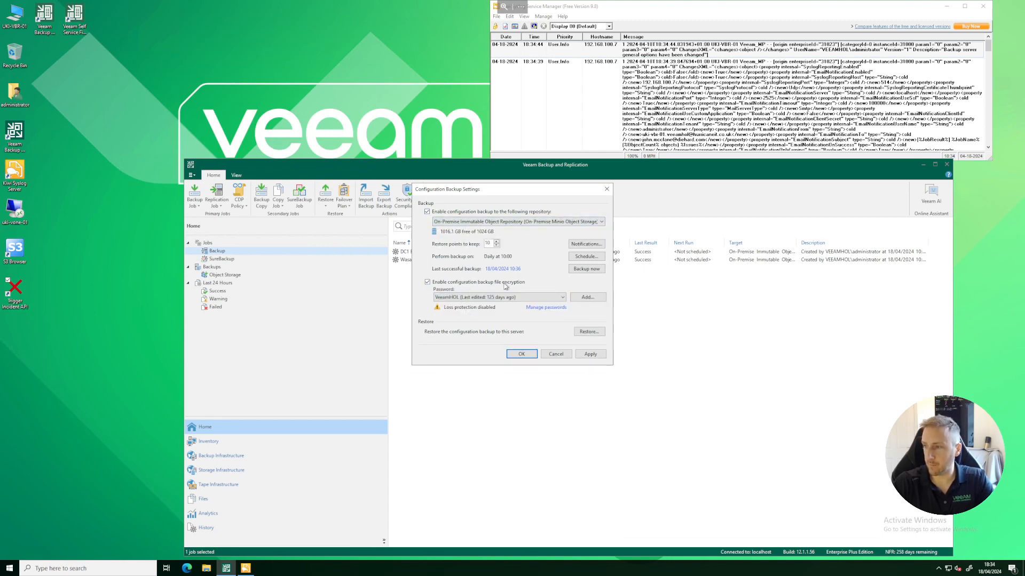
left_click(591, 357)
left_click(529, 354)
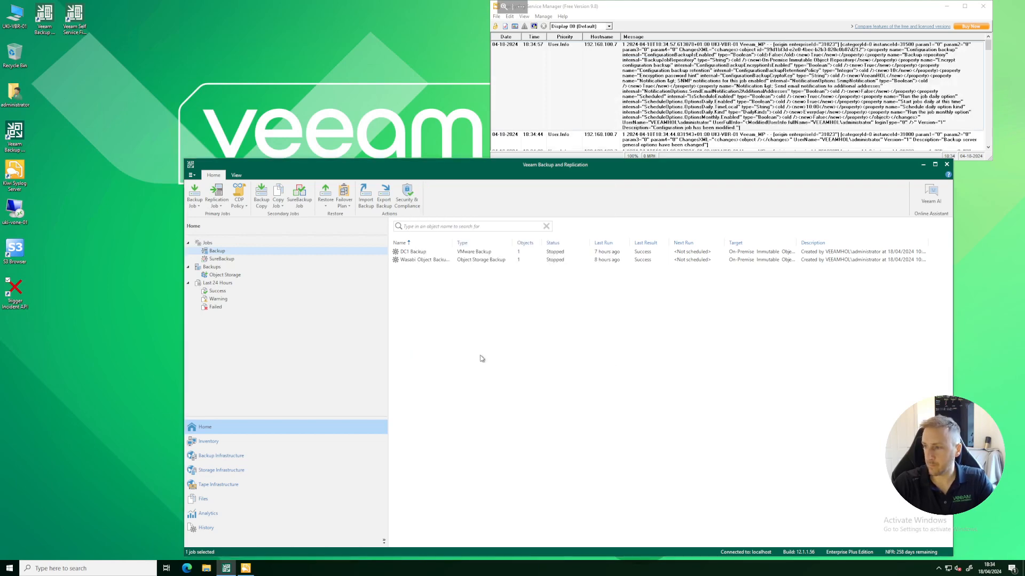
left_click(476, 354)
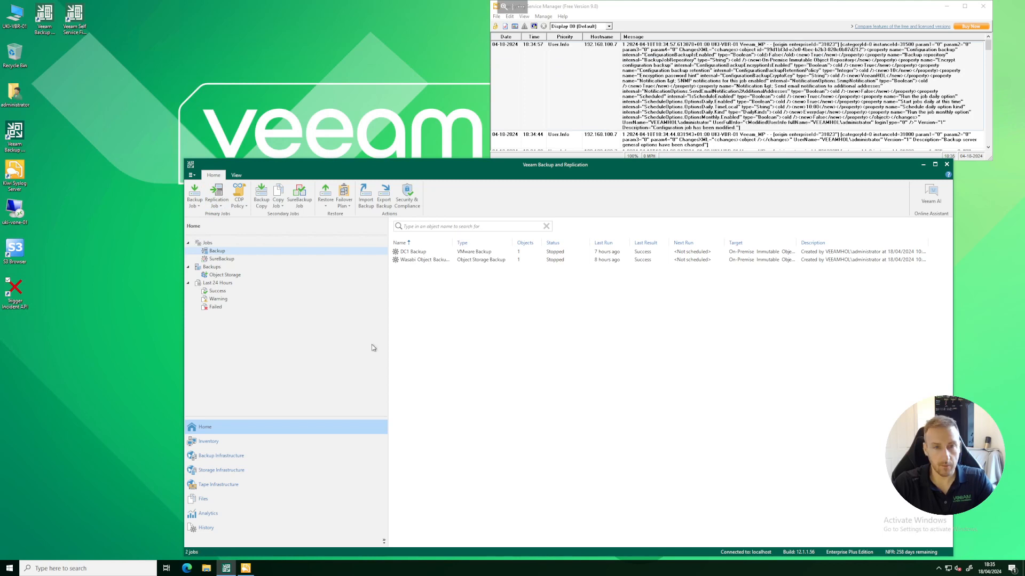
- Attempt to delete the veeamhol121 file share backup, which fails, then launch the incident trigger script
left_click(229, 277)
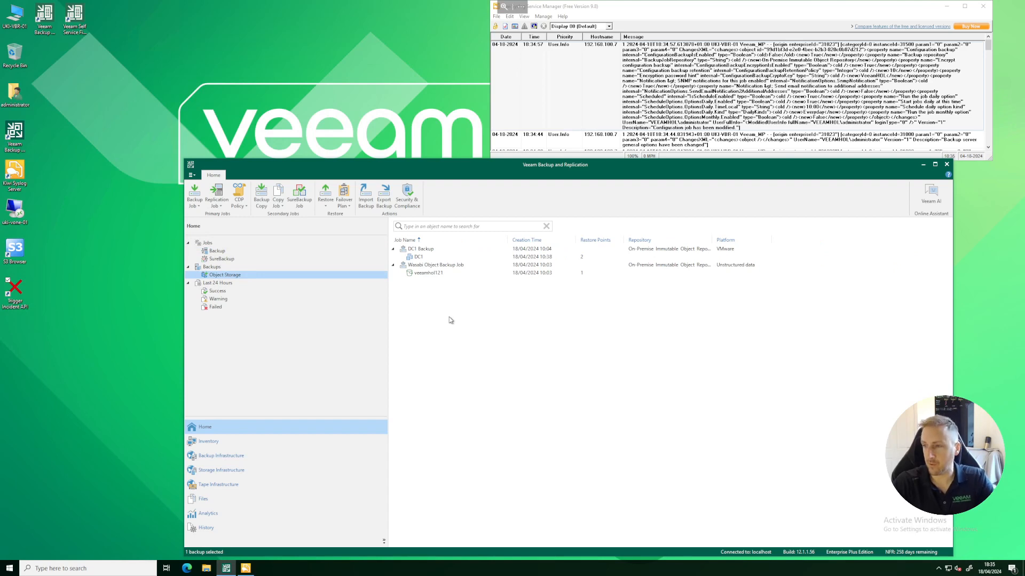
left_click(440, 275)
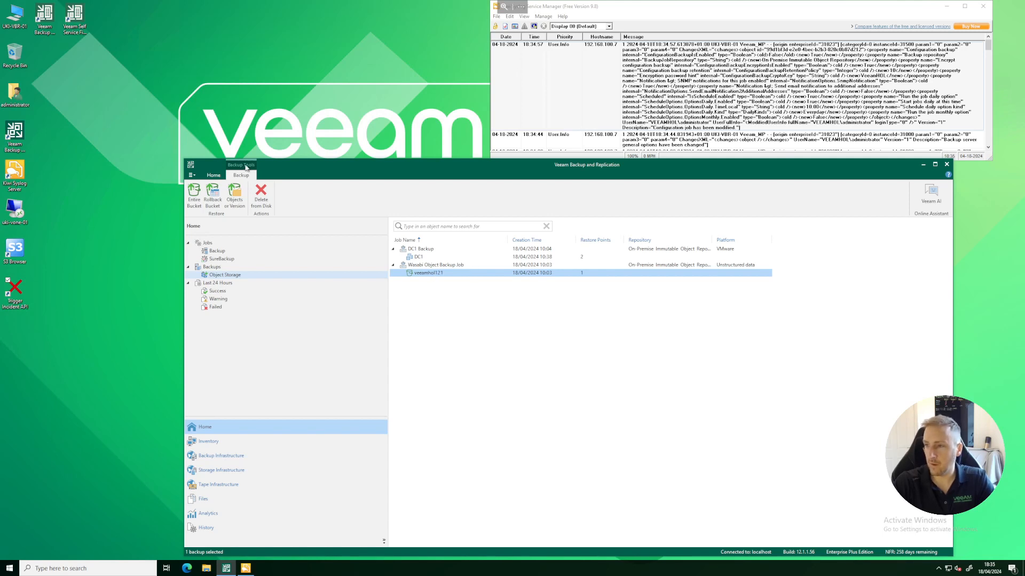
left_click(261, 194)
left_click(507, 294)
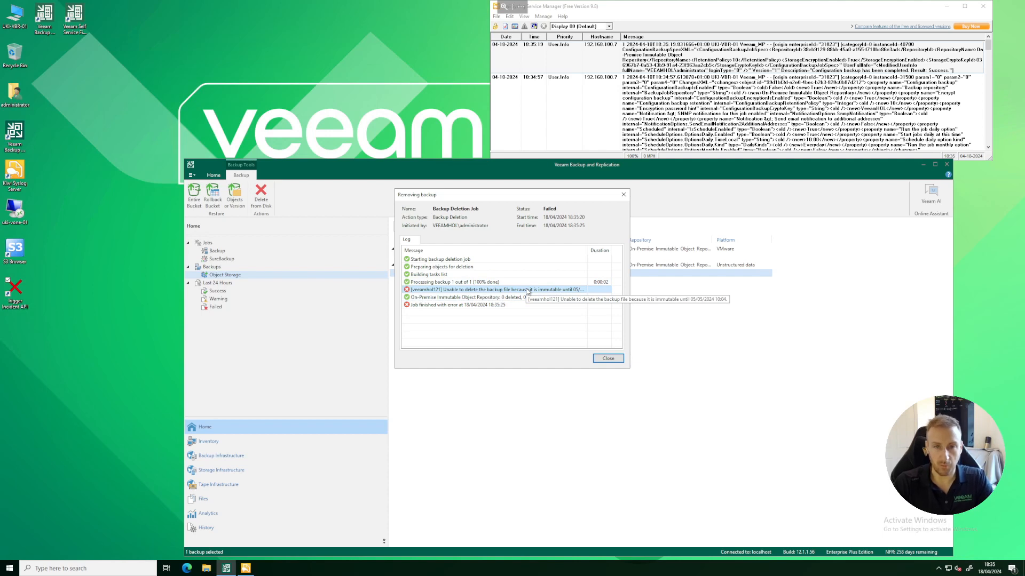
left_click(614, 360)
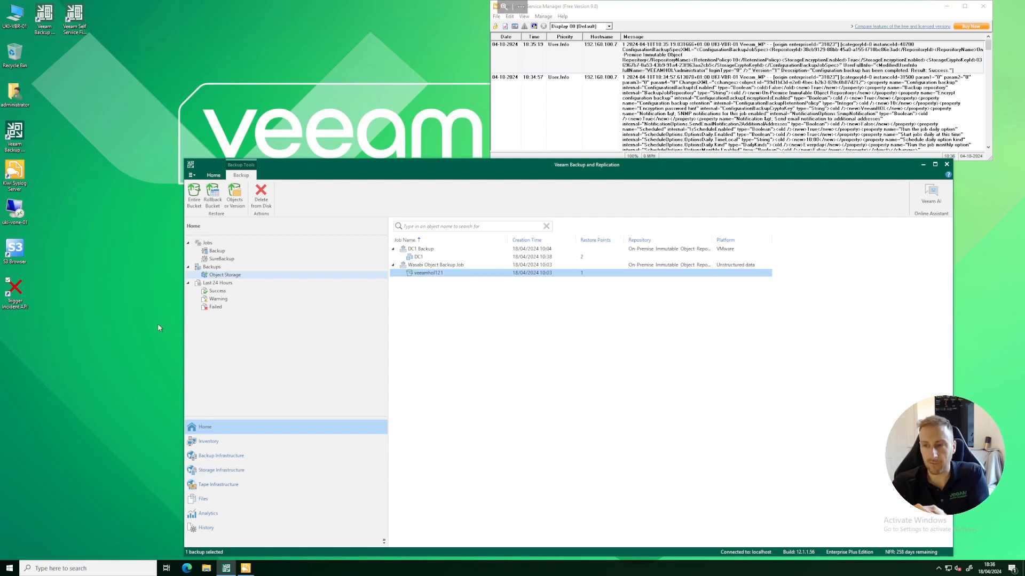
double_click(15, 293)
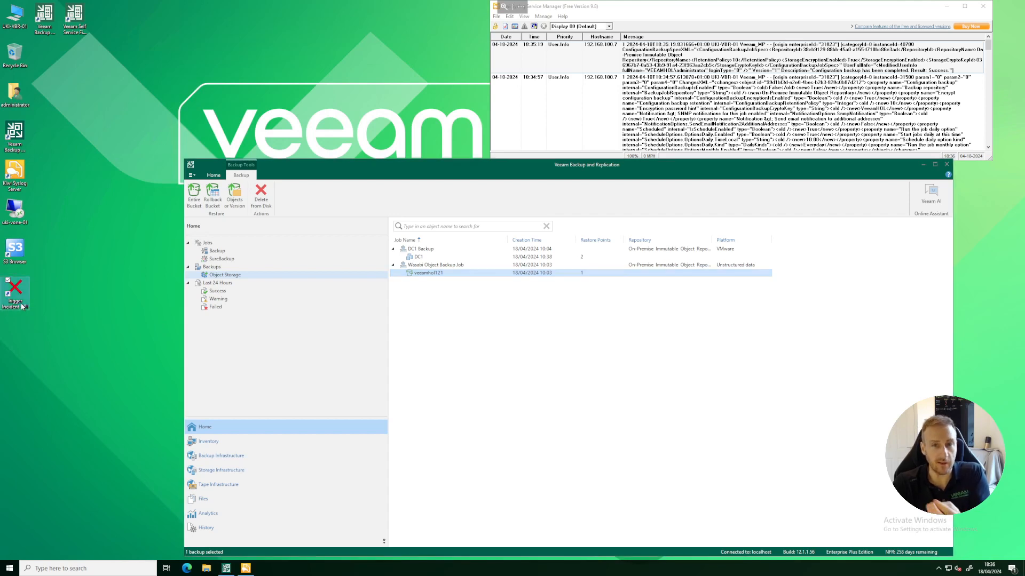
- Enable Quick Backup on Incident API events in Malware Detection, then run the Trigger Incident API script
left_click(512, 352)
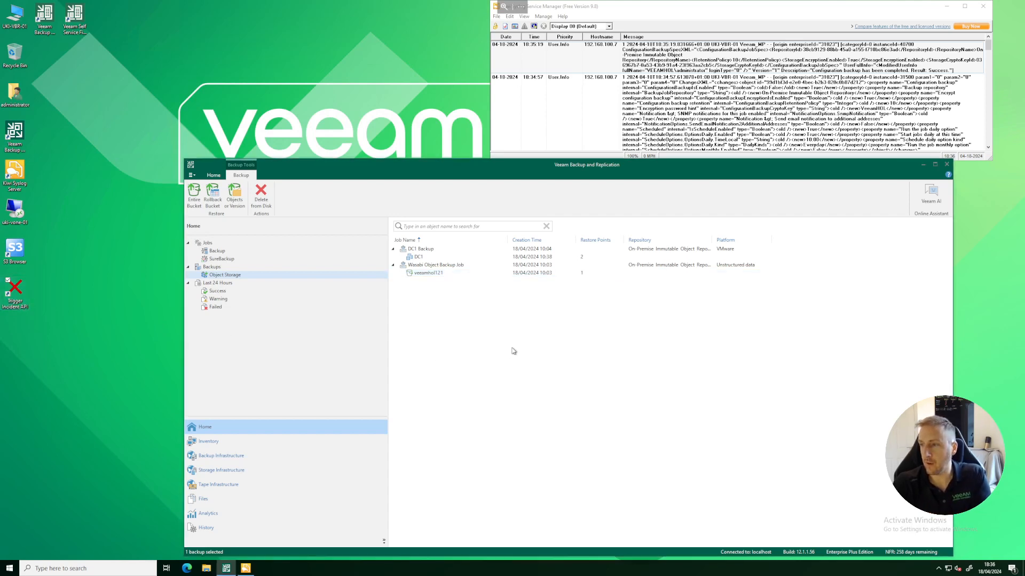
left_click(195, 177)
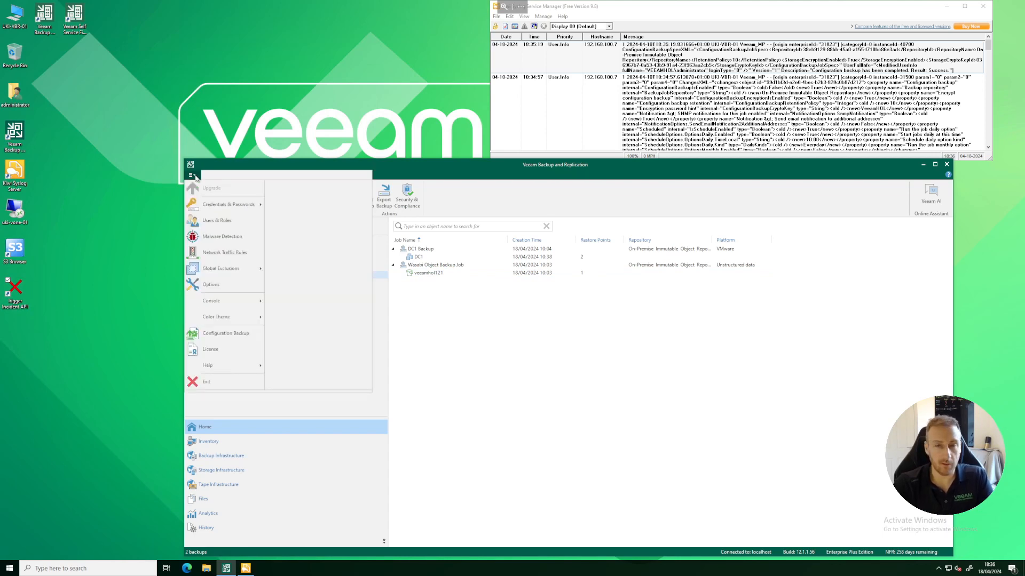
left_click(222, 237)
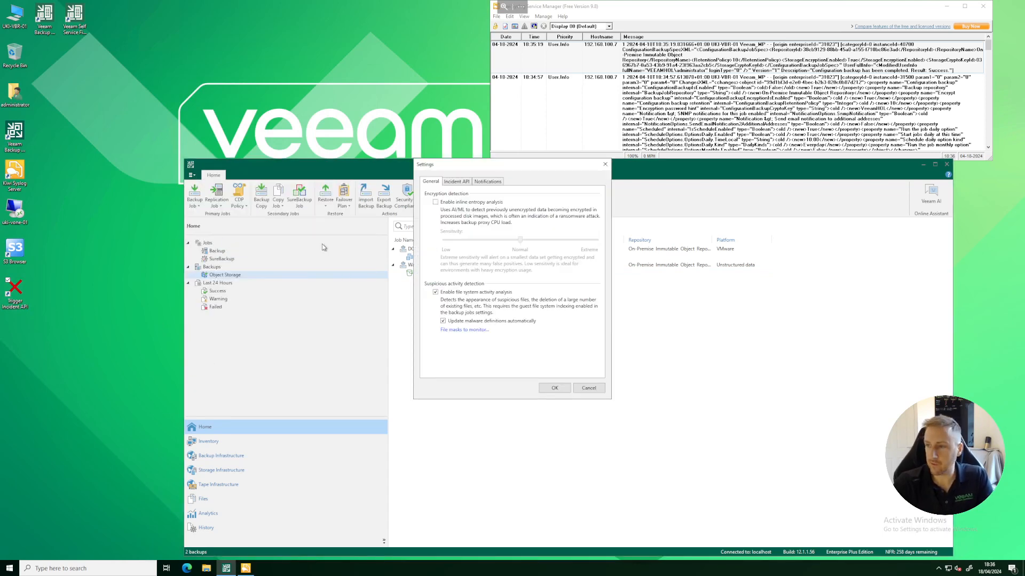
left_click(455, 182)
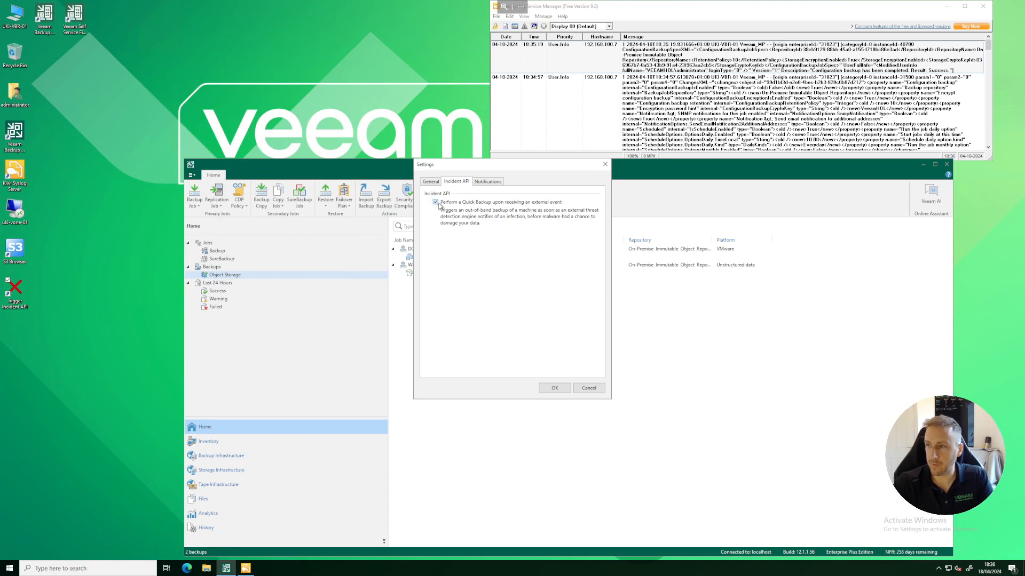
left_click(549, 389)
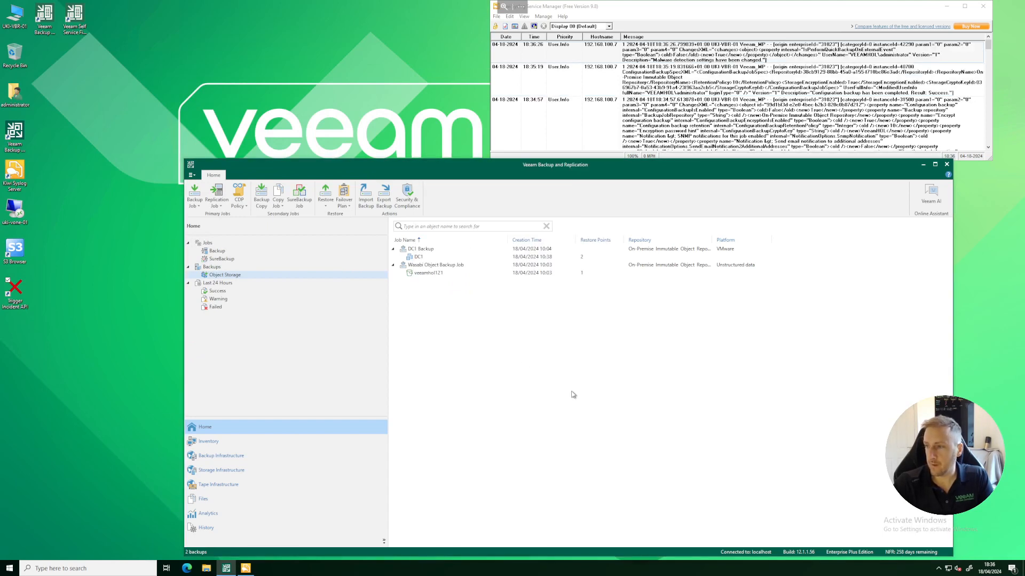
double_click(16, 301)
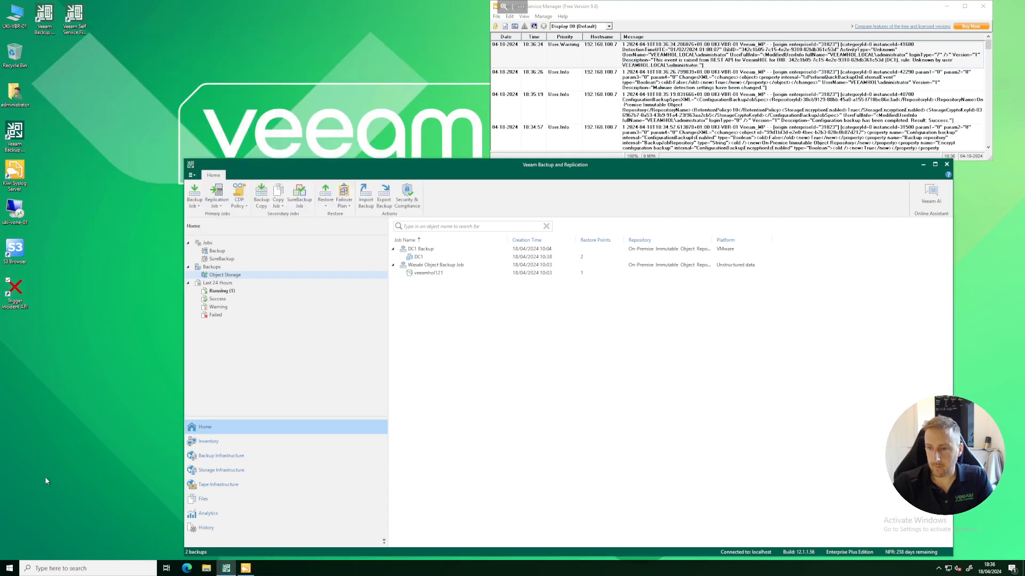
- Open the running DC1 Backup session under Last 24 Hours to view its progress
left_click(259, 293)
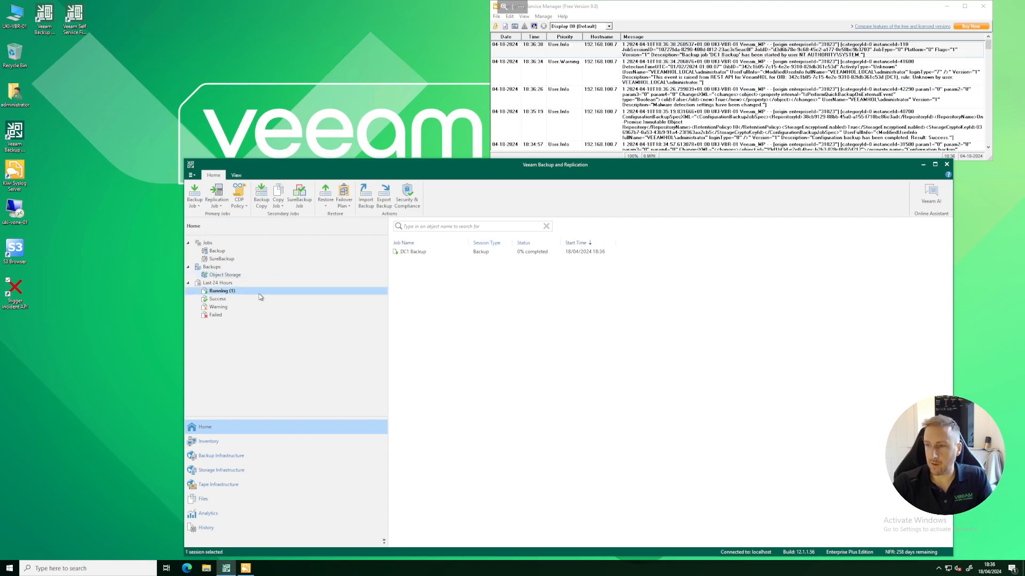
left_click(433, 255)
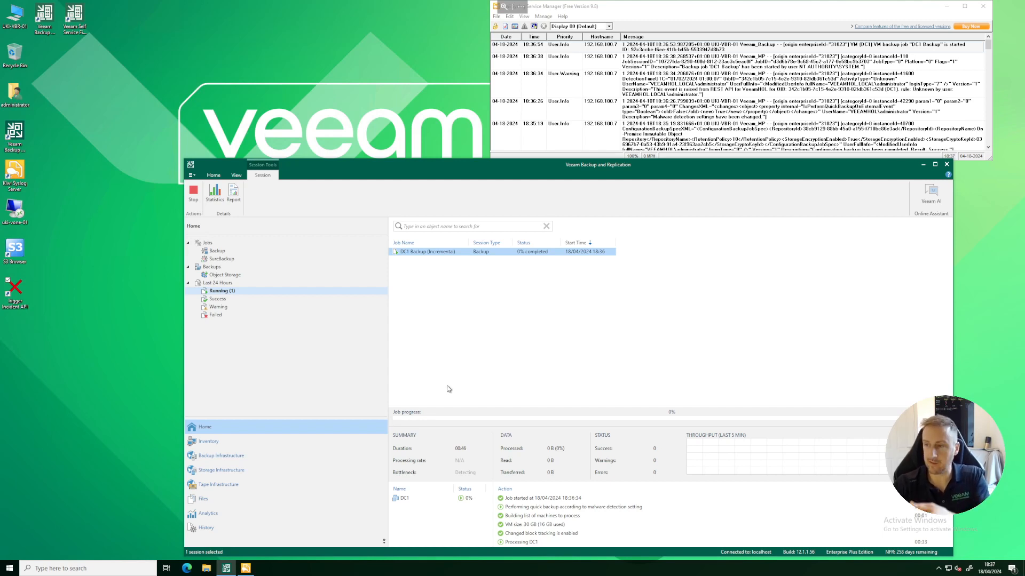
- Scan the DC1 backup for the last clean restore point using YARA rule FindString_CC_JB_v3.yara
left_click(223, 253)
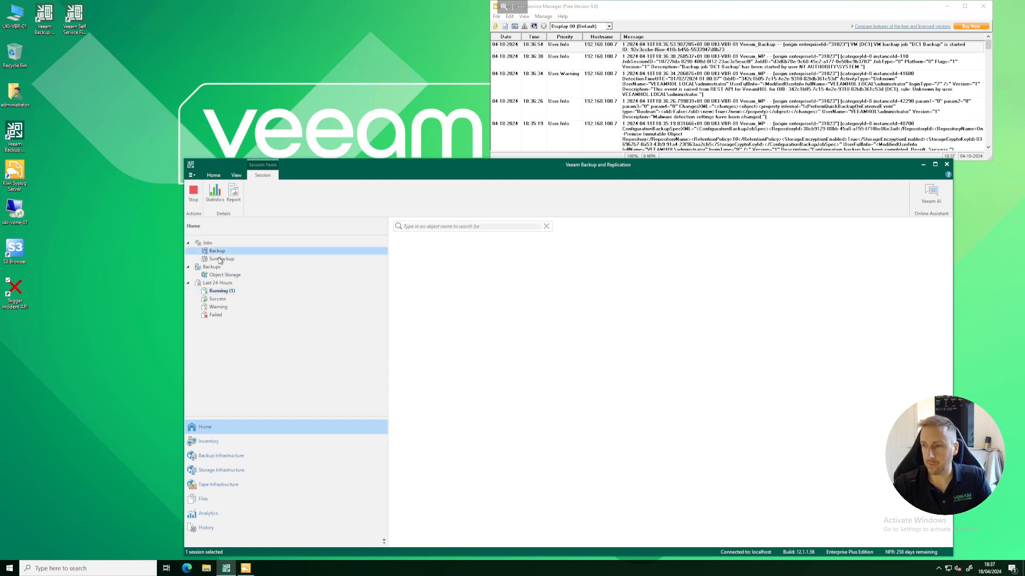
left_click(222, 276)
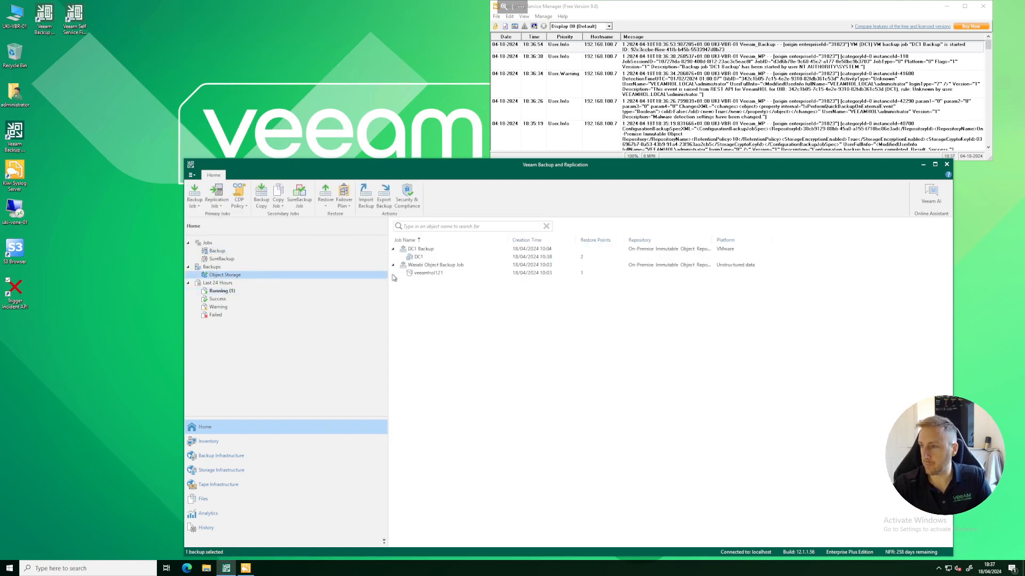
left_click(418, 258)
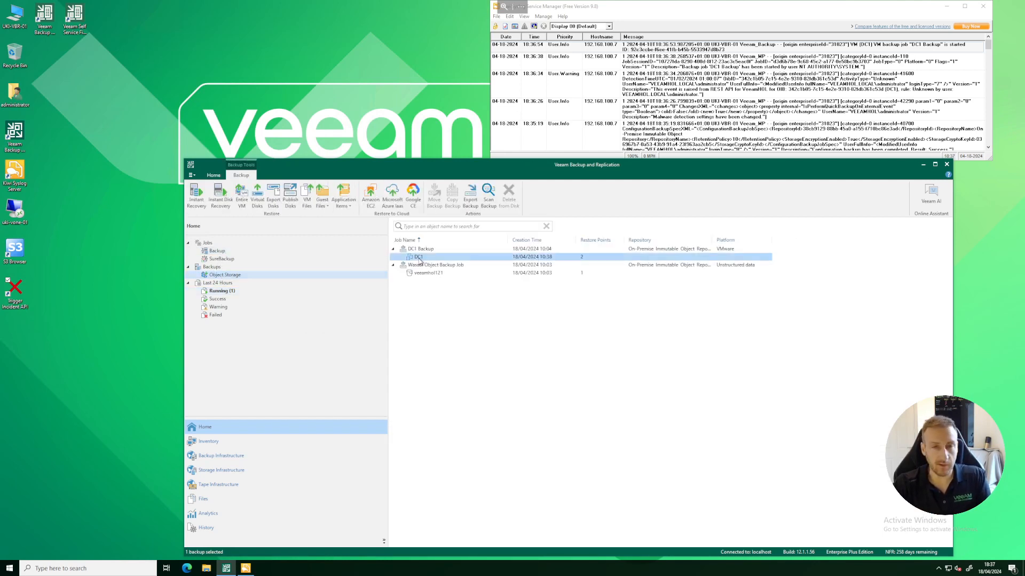
right_click(420, 261)
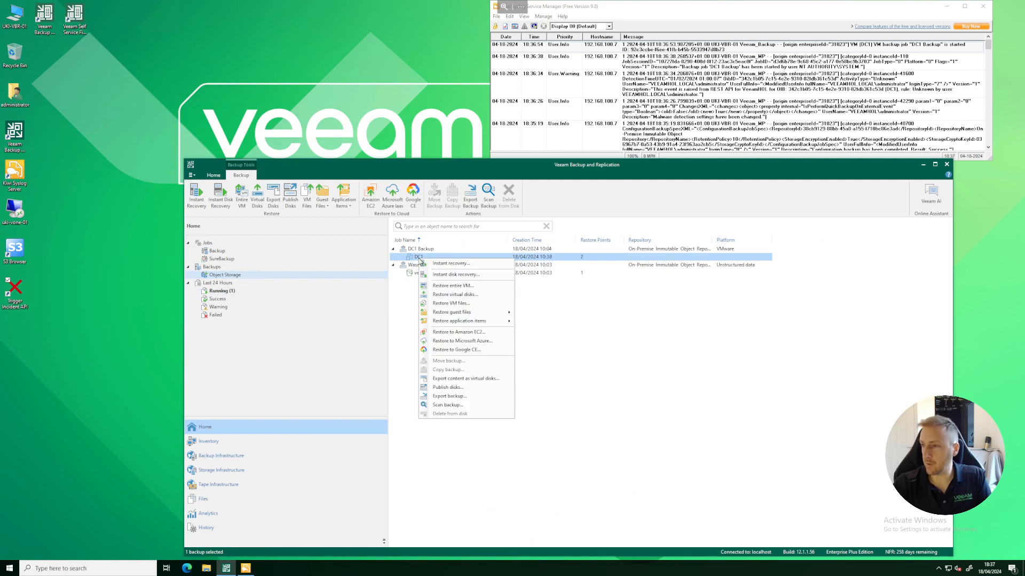
left_click(466, 405)
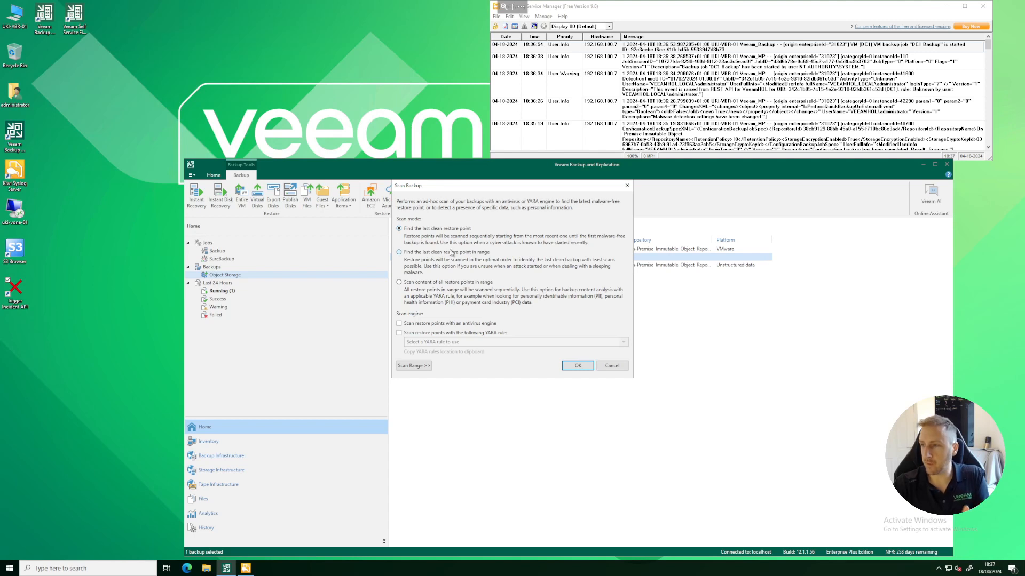
left_click(451, 324)
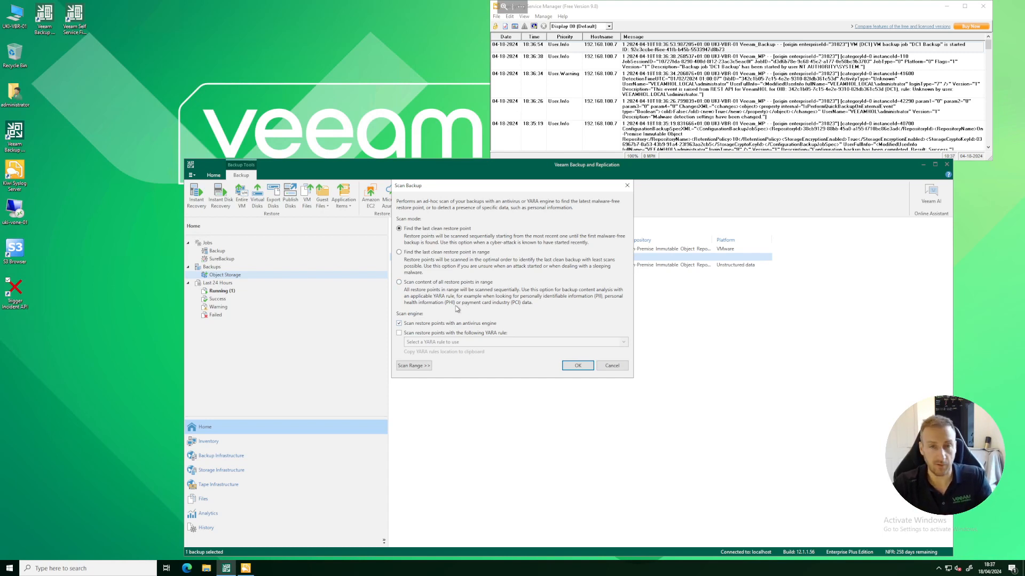
left_click(439, 334)
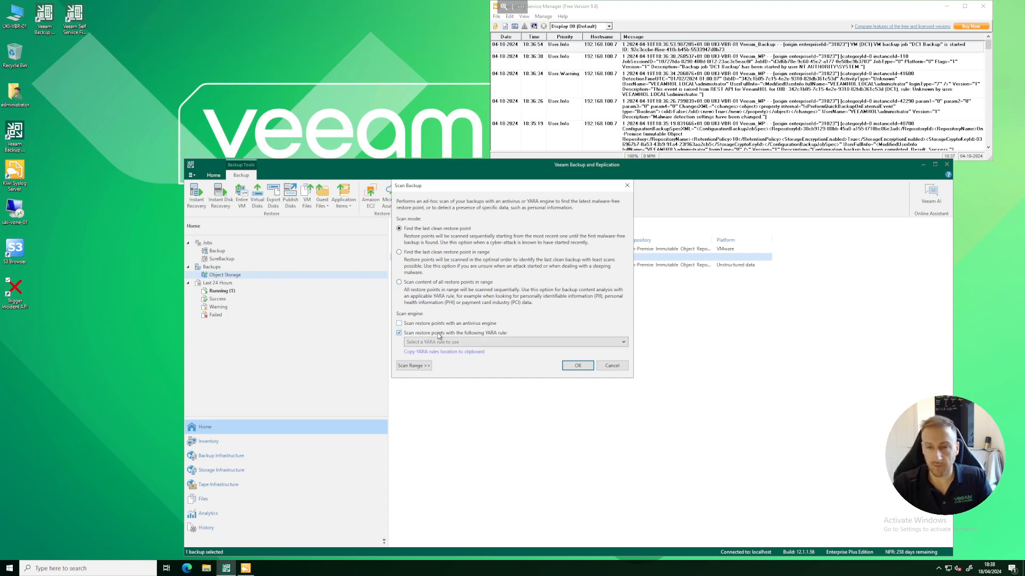
left_click(471, 343)
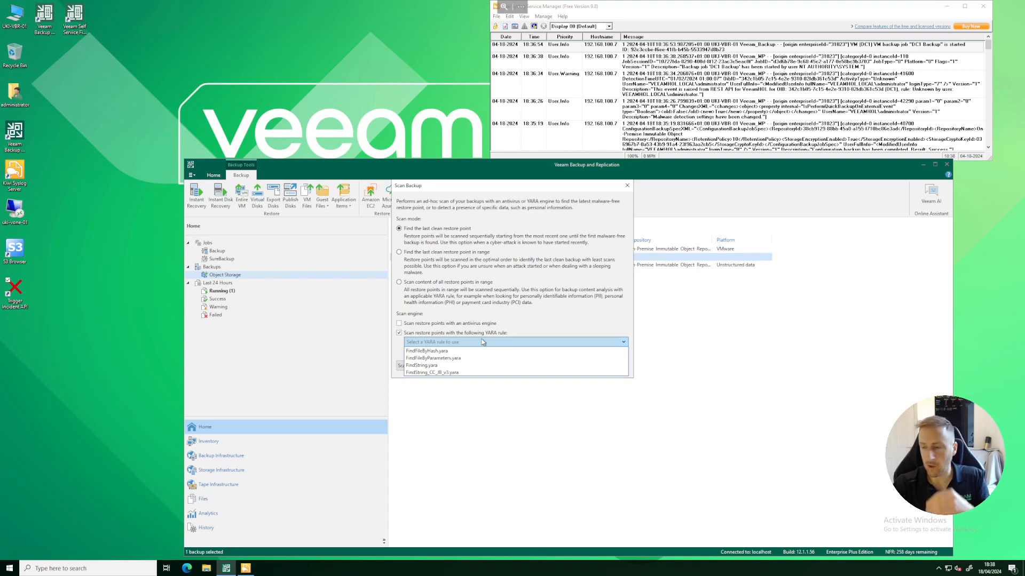
left_click(476, 373)
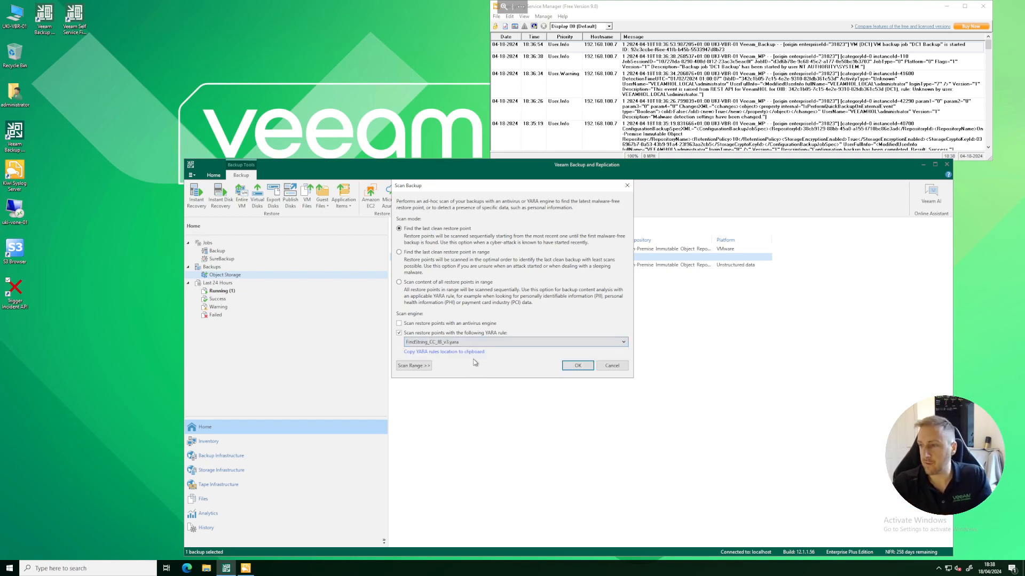
left_click(578, 367)
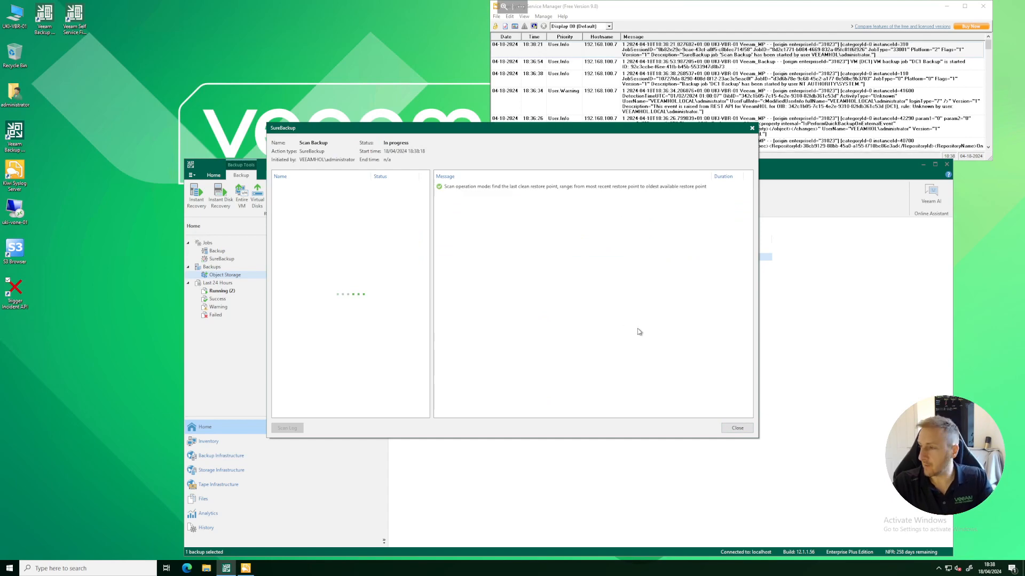
- Open the finished Scan Backup session from Last 24 Hours and inspect its YARA rule match
left_click(745, 430)
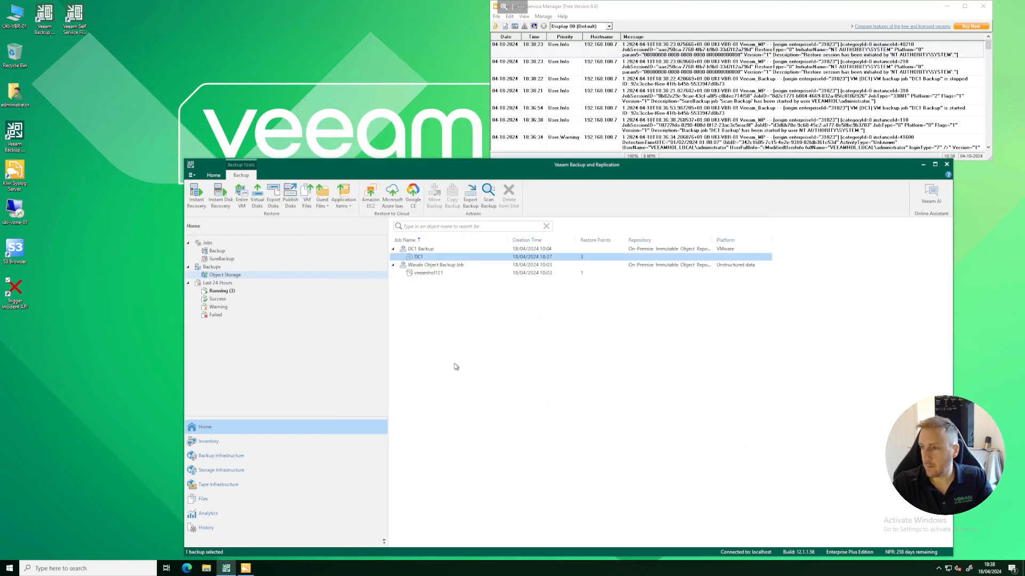
left_click(214, 284)
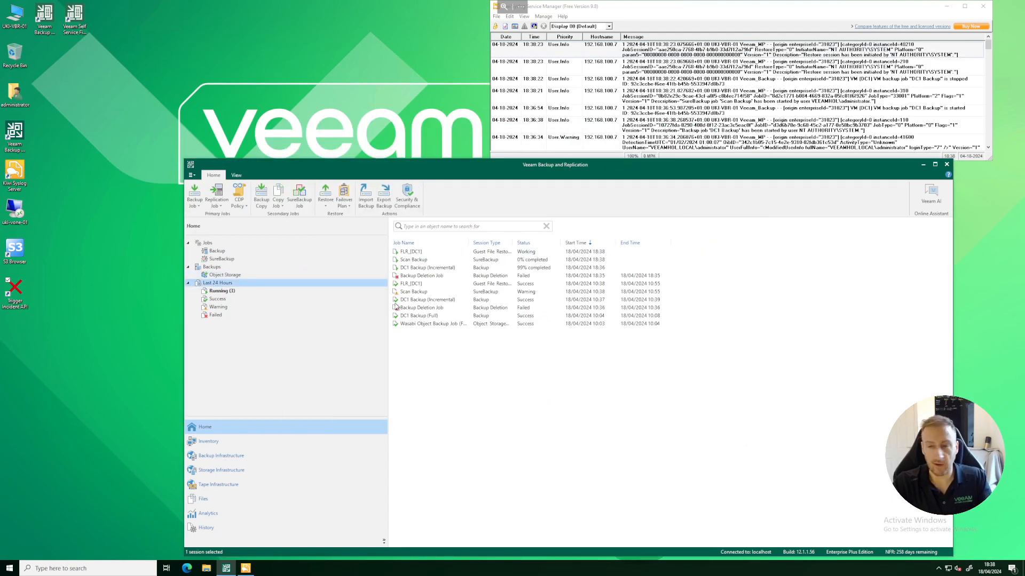
left_click(411, 293)
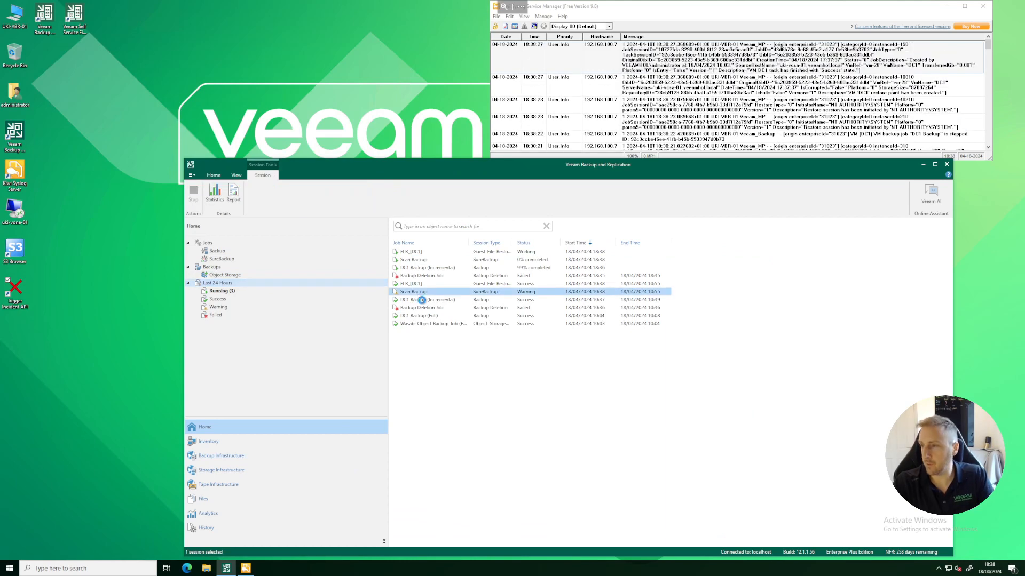
left_click(376, 190)
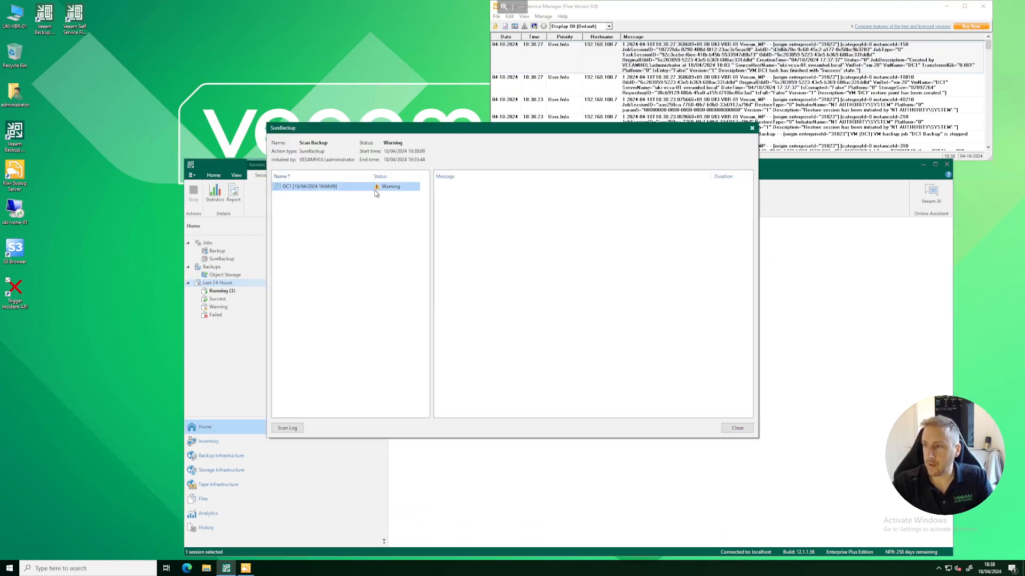
left_click(511, 215)
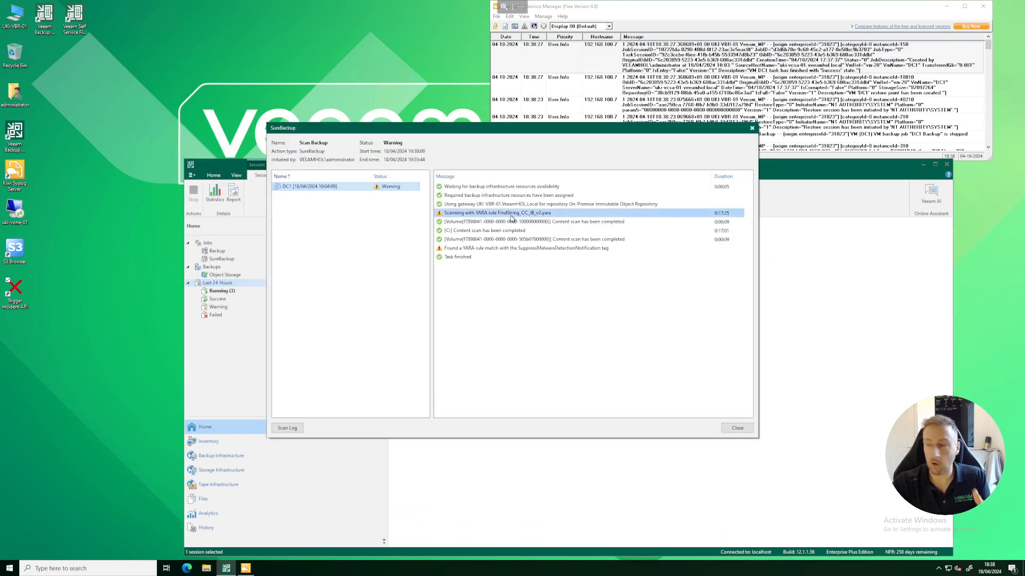
left_click(472, 250)
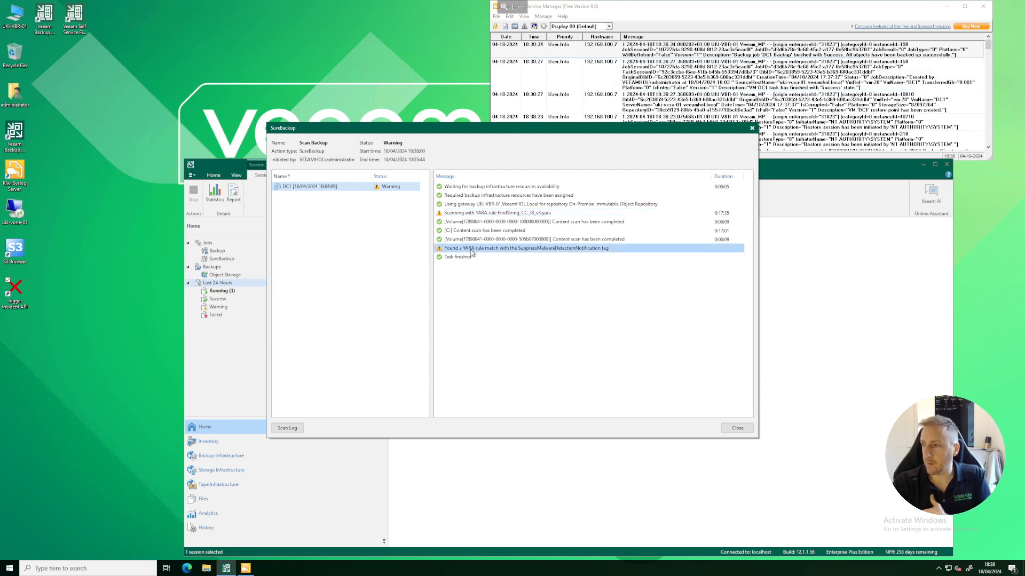
- Review the scan log's matched path, highlighting the mount folder and file name, then close it
left_click(289, 429)
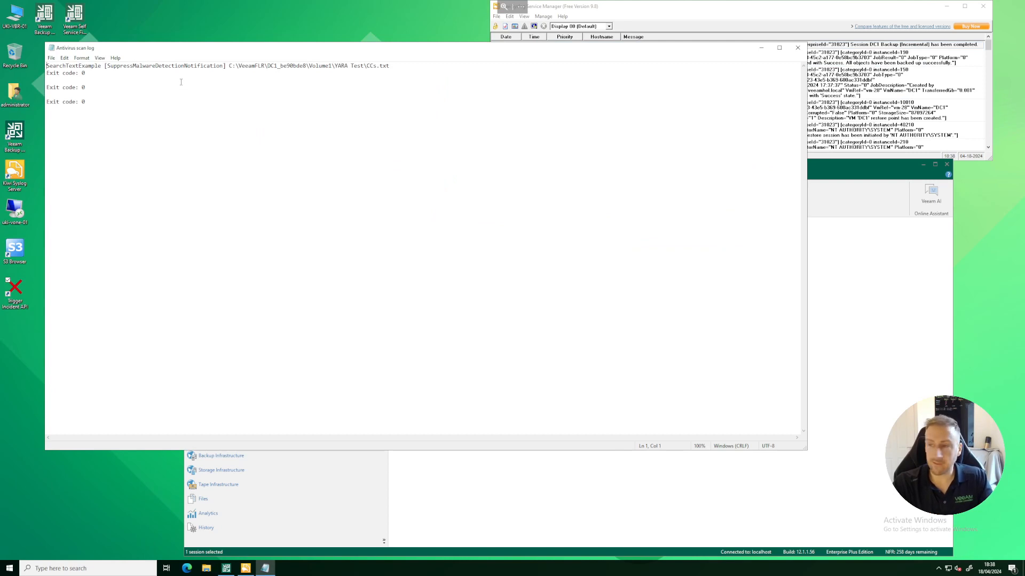
left_click_drag(245, 65, 276, 66)
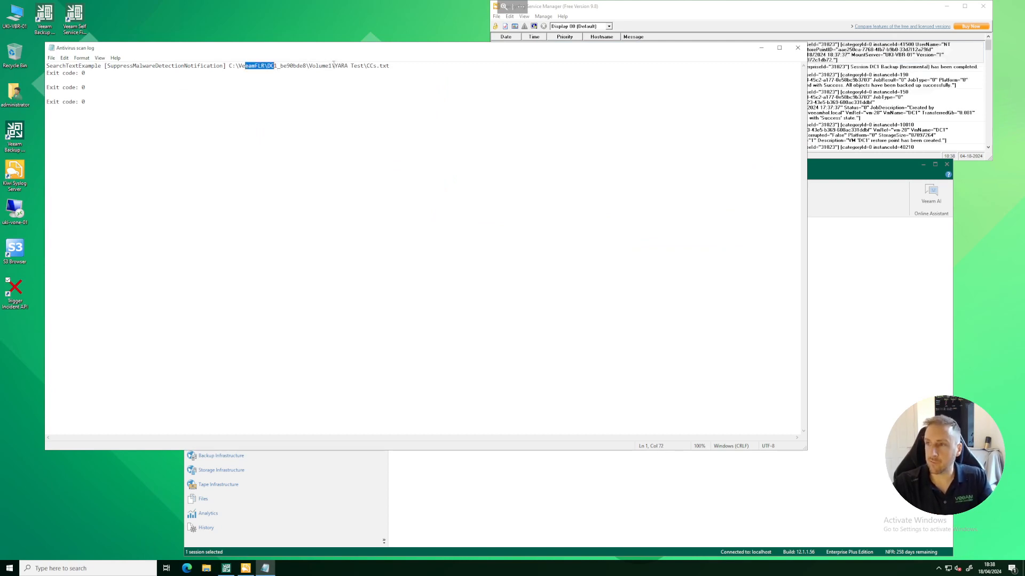
left_click_drag(333, 66, 390, 66)
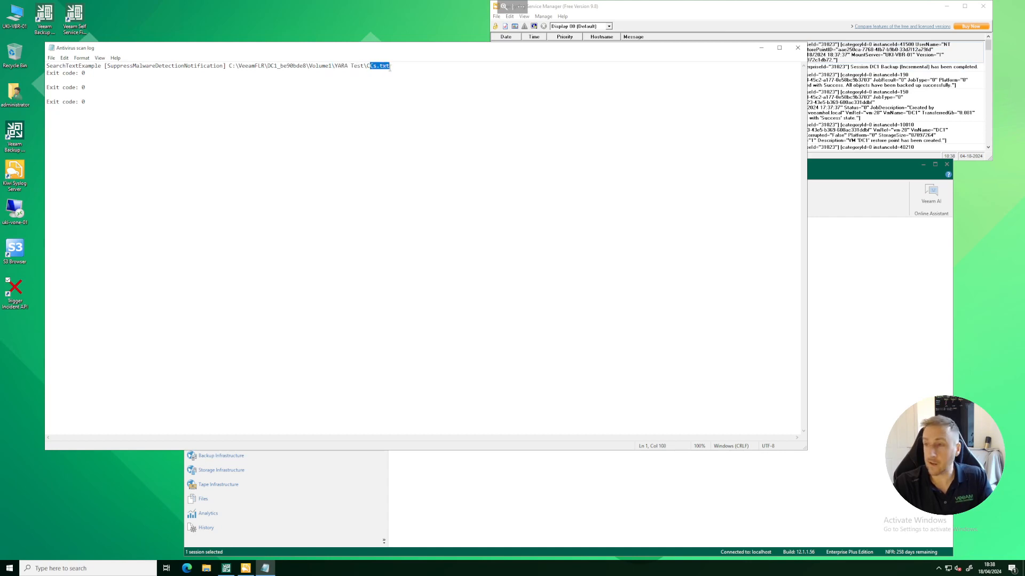
left_click(435, 113)
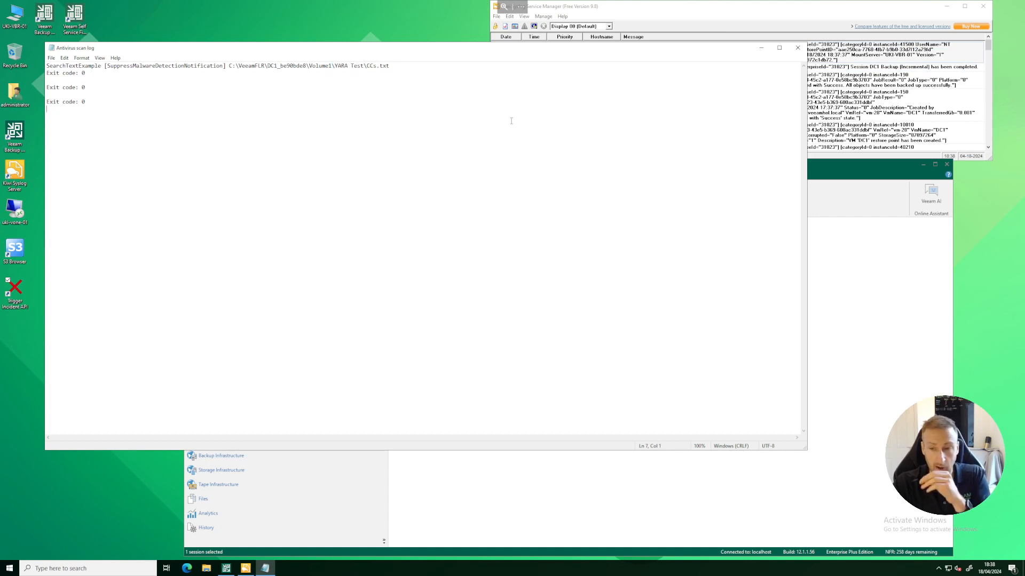
left_click(798, 48)
- Connect to dc1 over Remote Desktop (mstsc) and sign in with the account password
left_click(142, 343)
key("super+r")
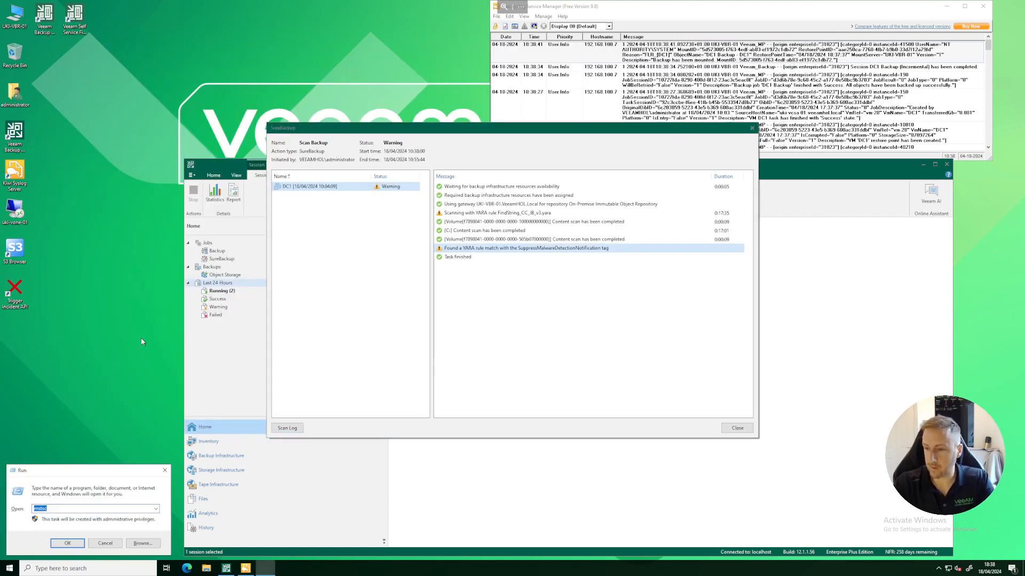
key("Return")
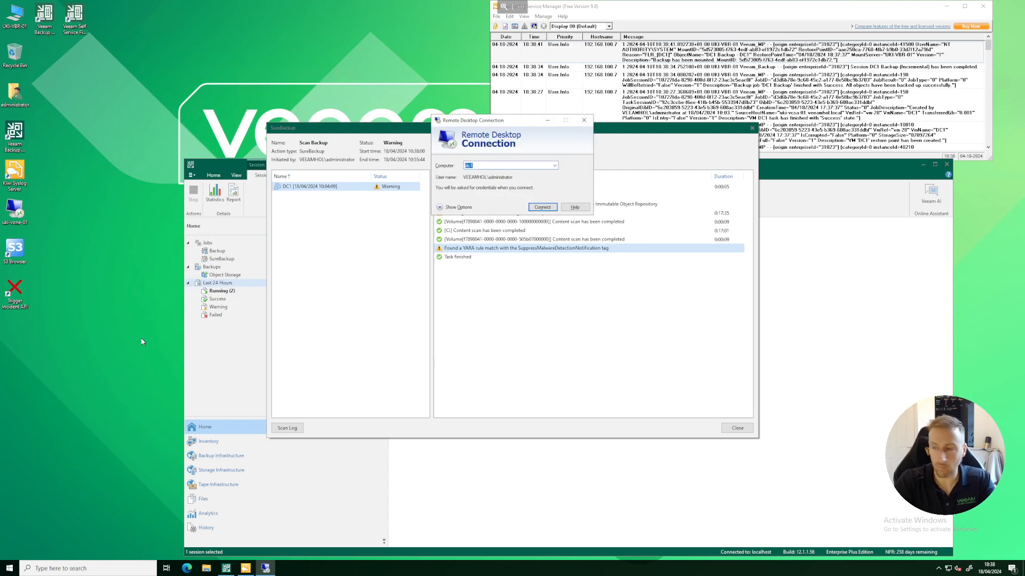
key("Return")
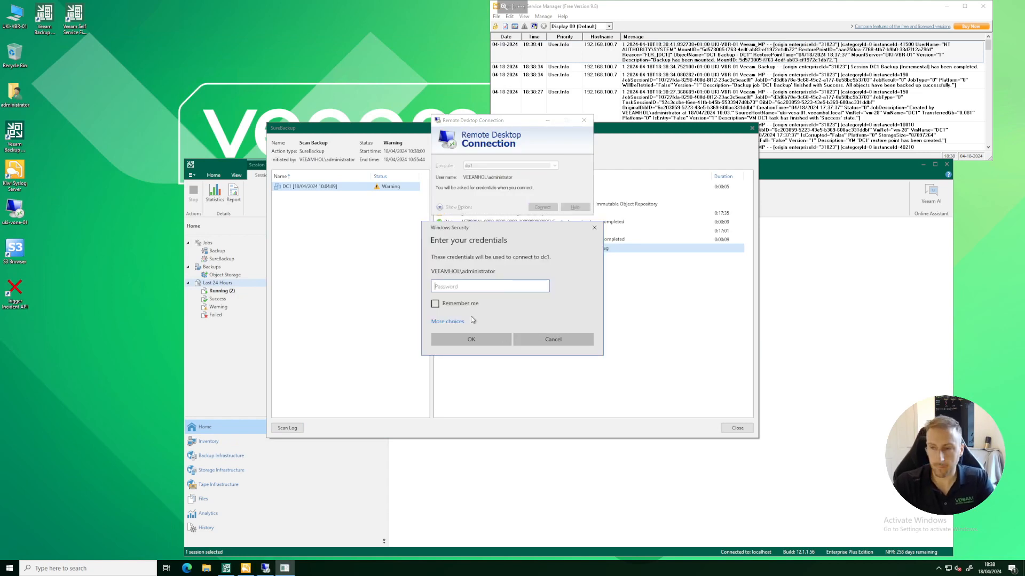
type("•••••••")
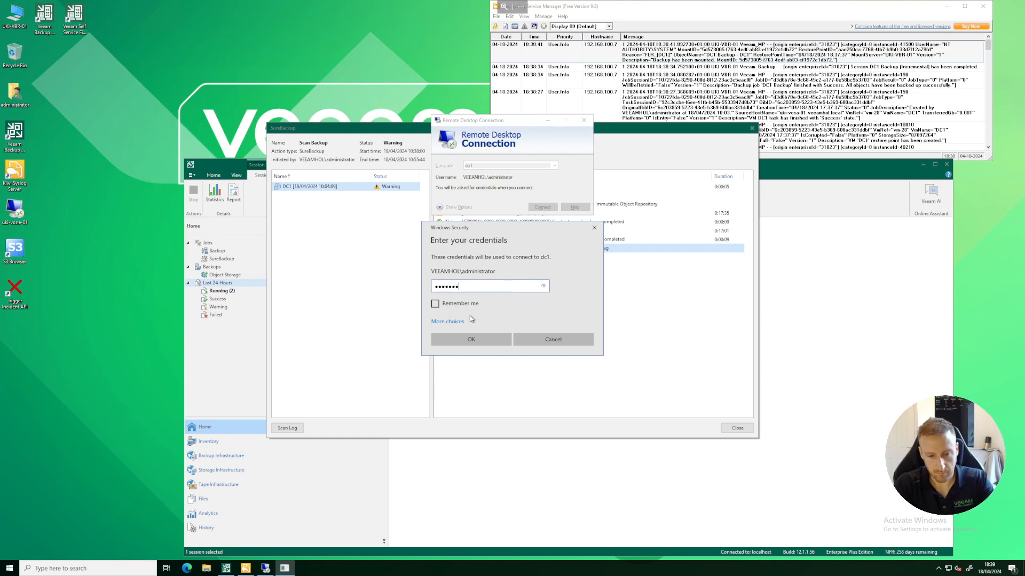
type("•••••")
key("Return")
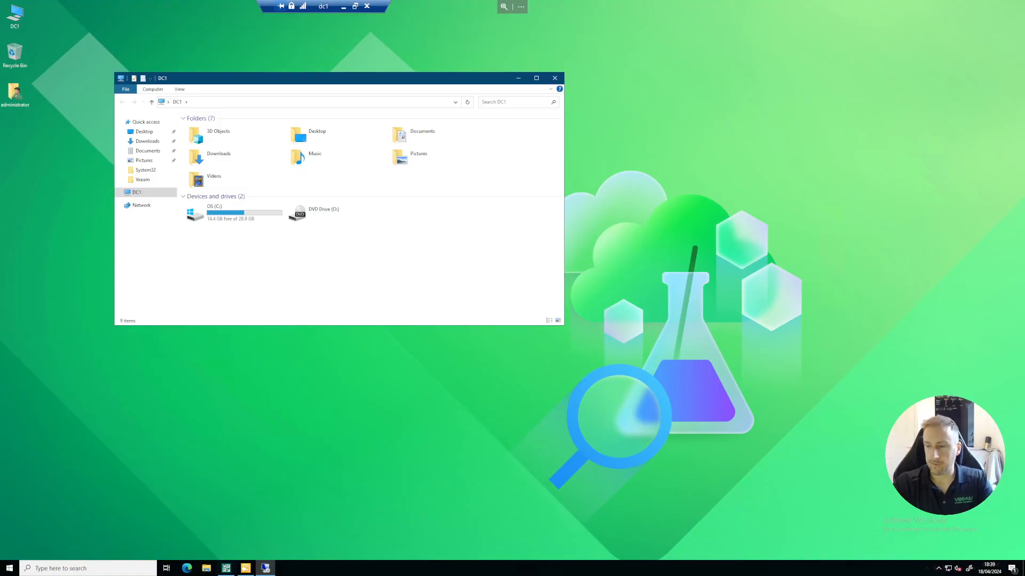
- Open CCs in C:\YARA Test on dc1 to show its card text, then close it and the session
double_click(214, 213)
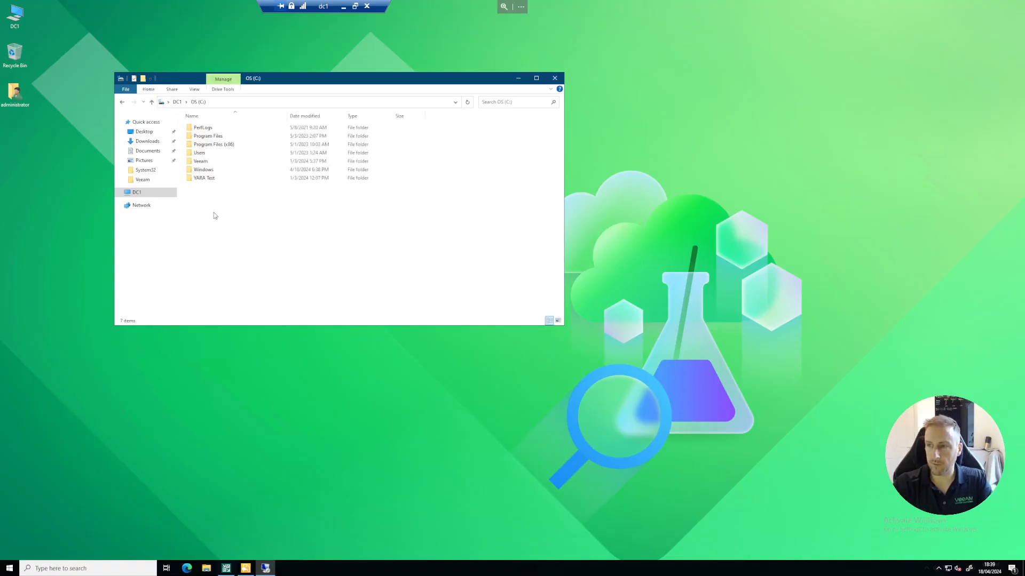
double_click(213, 178)
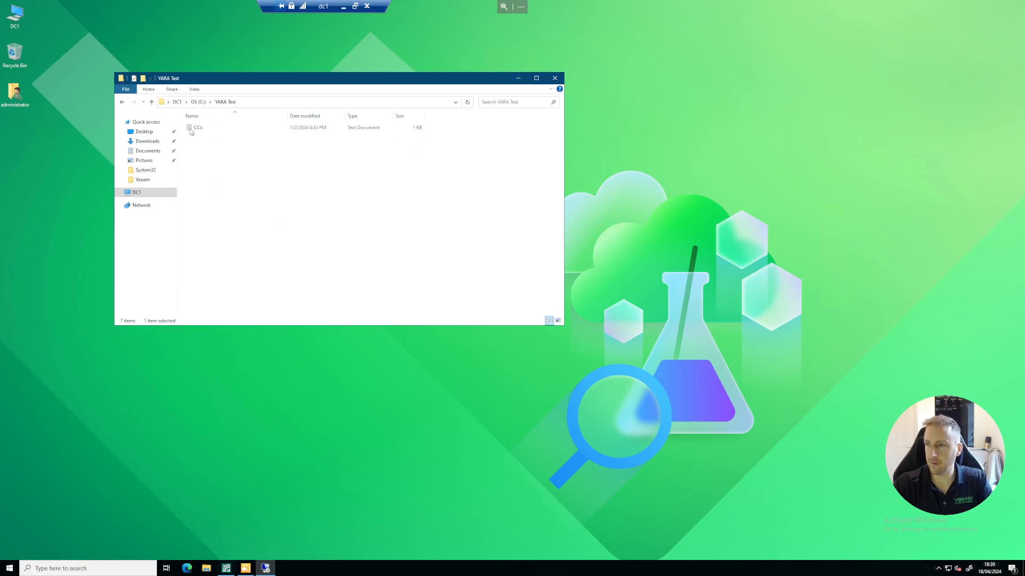
double_click(198, 128)
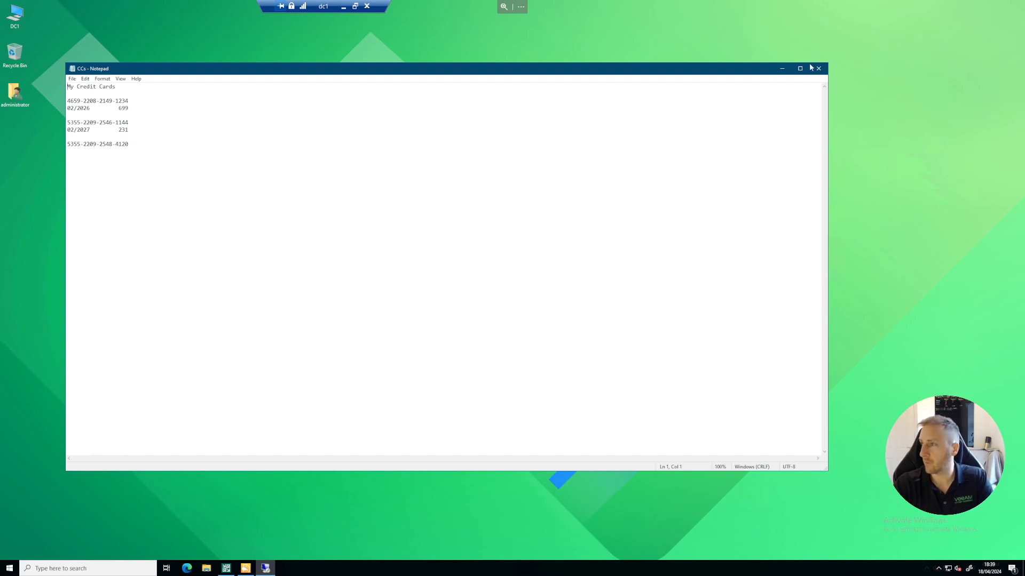
left_click(818, 68)
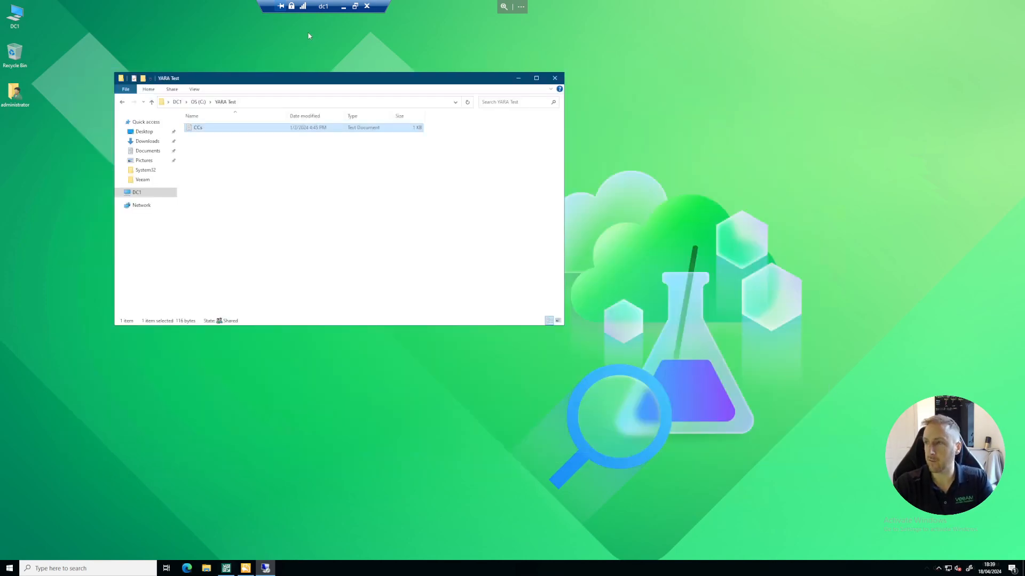
left_click(366, 5)
- Disconnect from dc1 and set SureBackup Job 1 to backup verification and content scan only
key("Return")
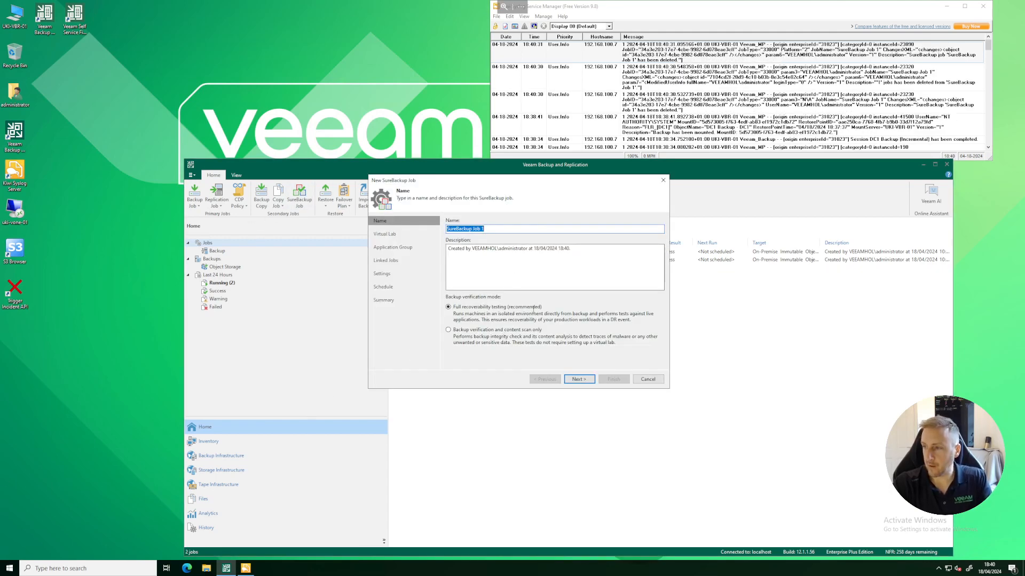
left_click(482, 331)
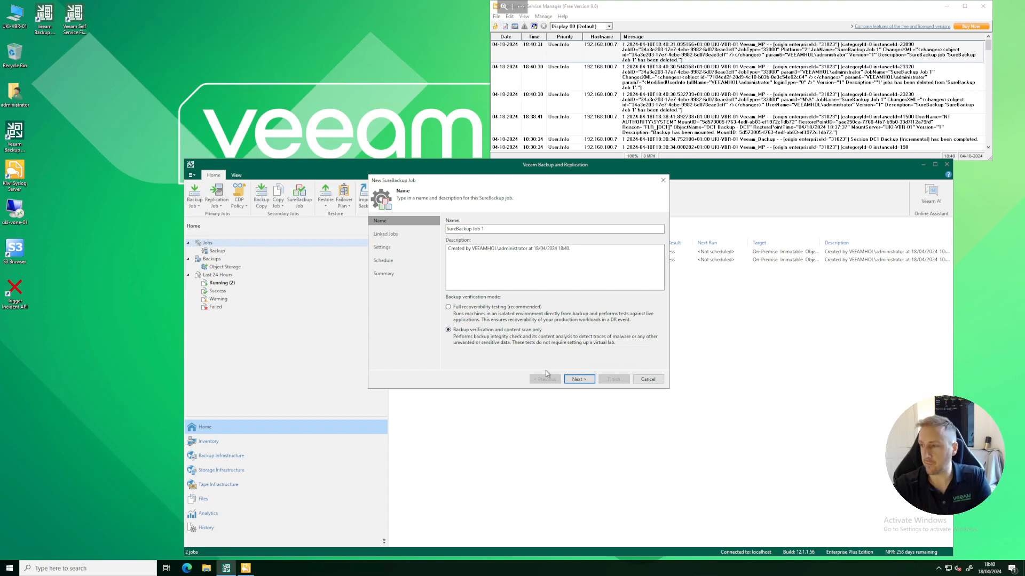
- Add DC1 Backup as the linked job and process only 10 randomly selected machines per run
left_click(579, 379)
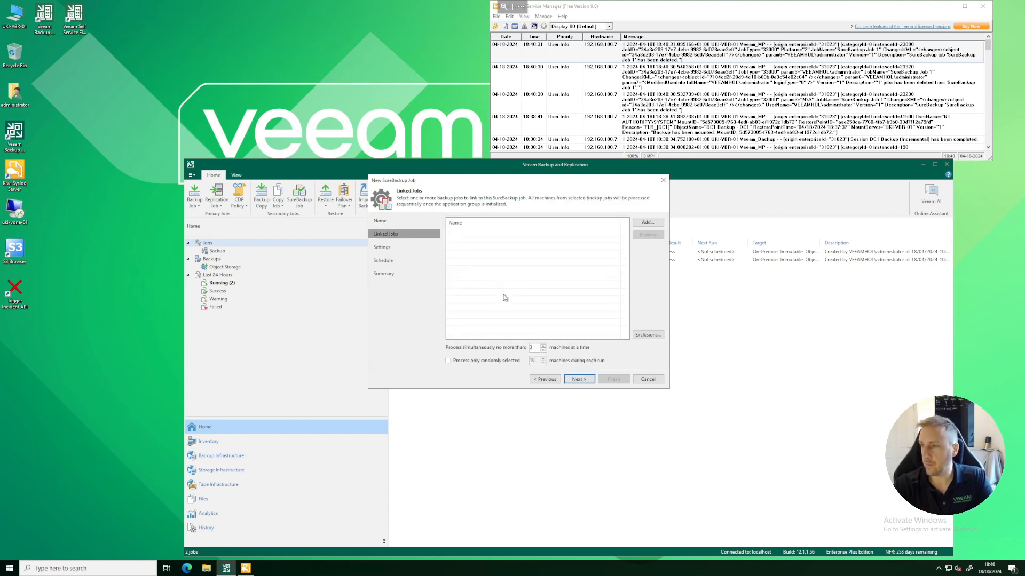
left_click(651, 228)
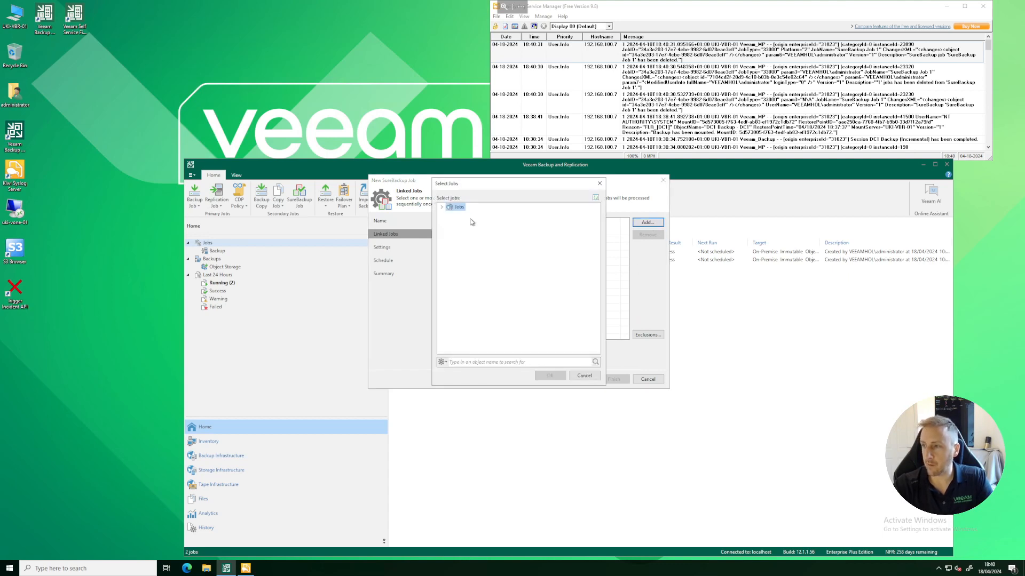
left_click(474, 215)
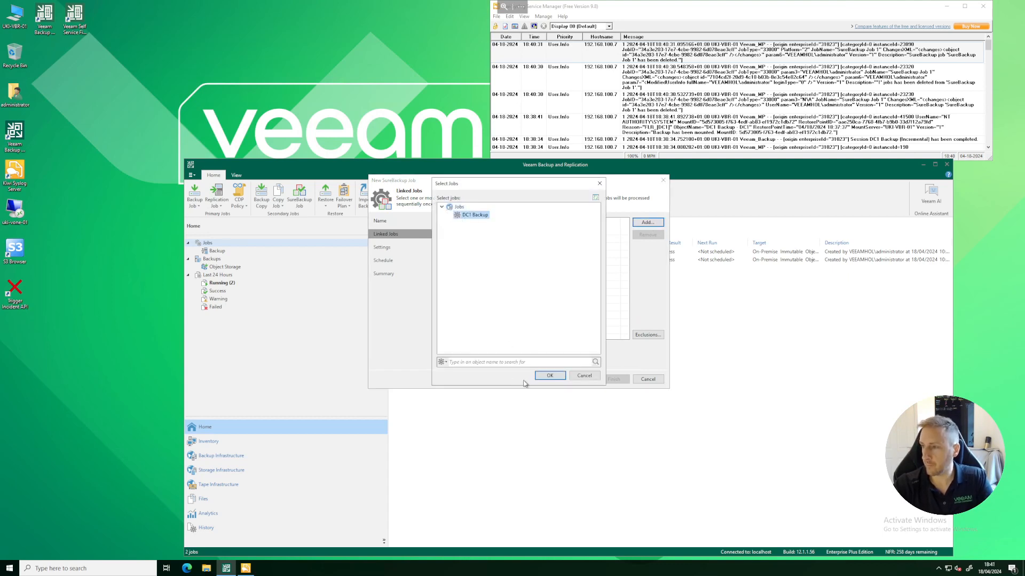
left_click(550, 376)
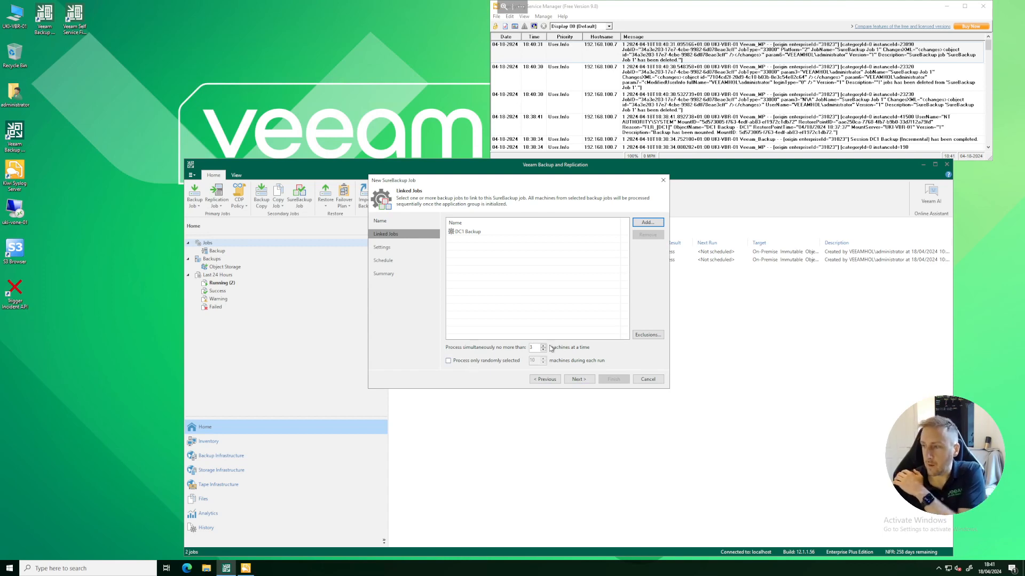
left_click(493, 363)
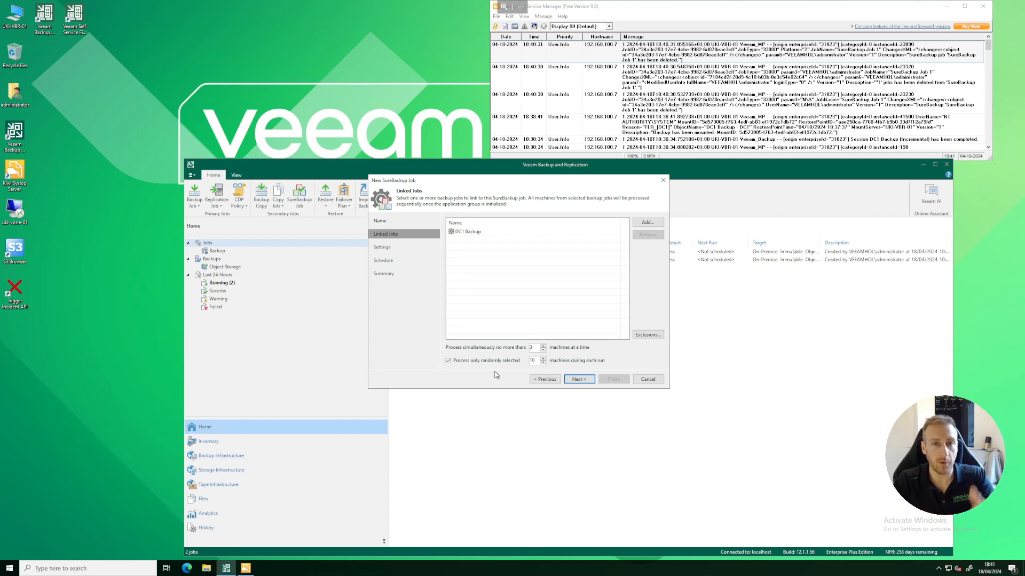
left_click(573, 379)
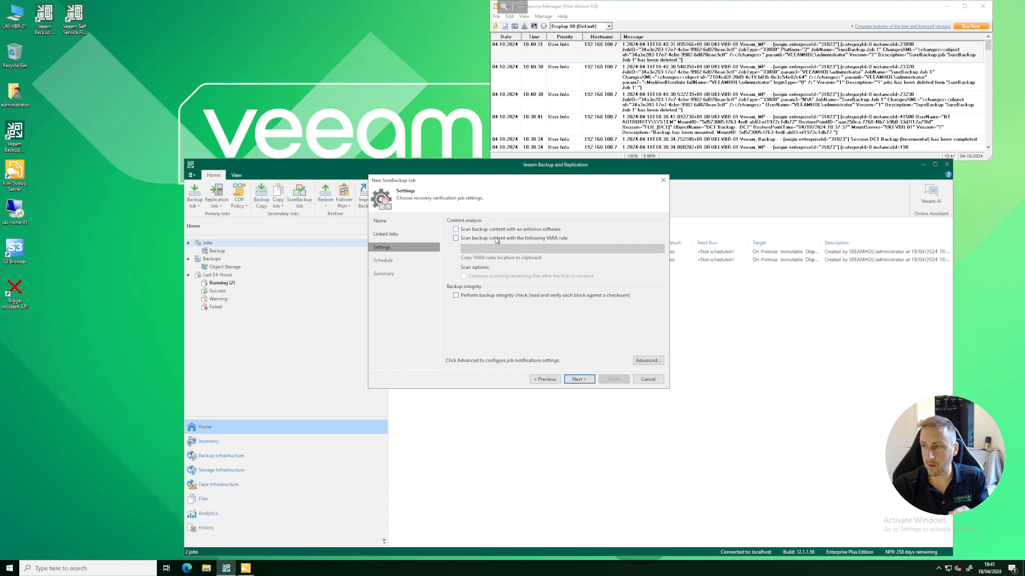
- Enable YARA scanning of backup content using the FindFileByHash.yara rule
left_click(455, 239)
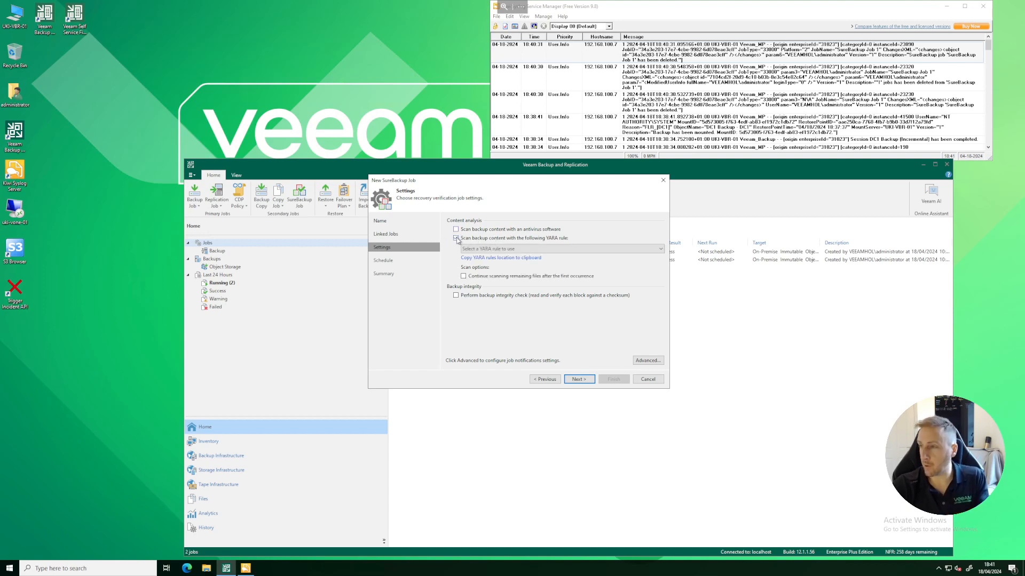
left_click(521, 249)
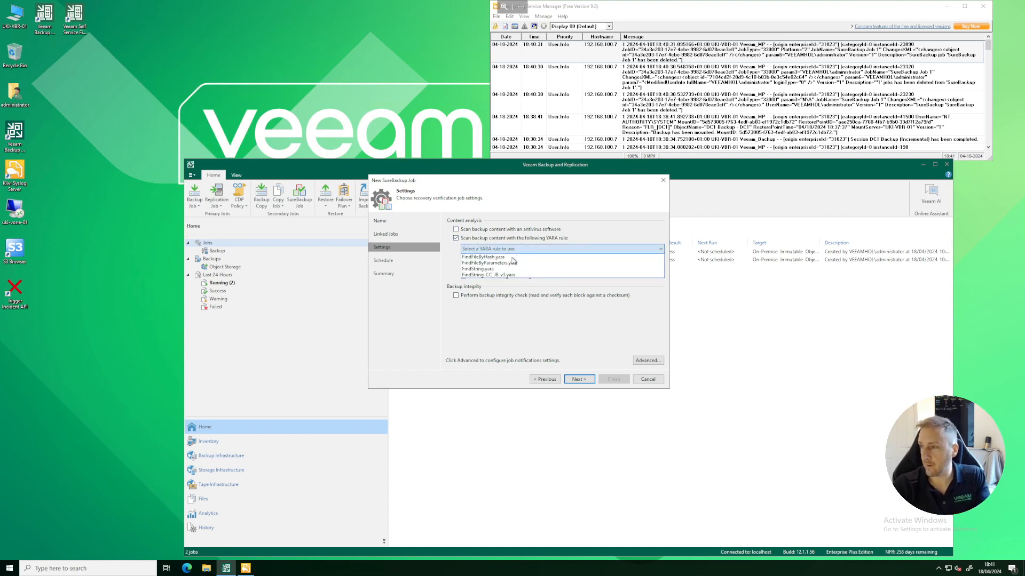
left_click(508, 257)
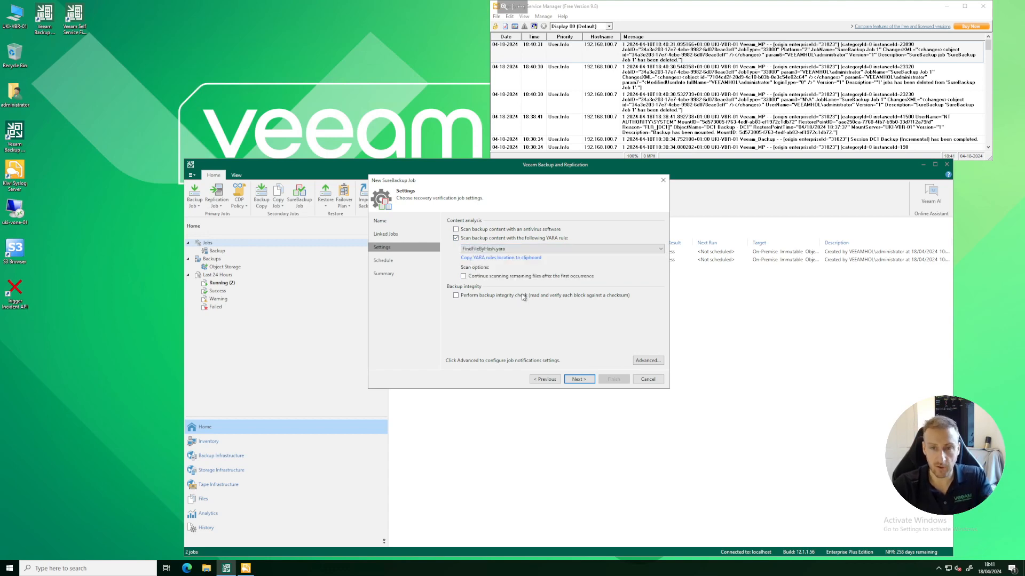
left_click(578, 380)
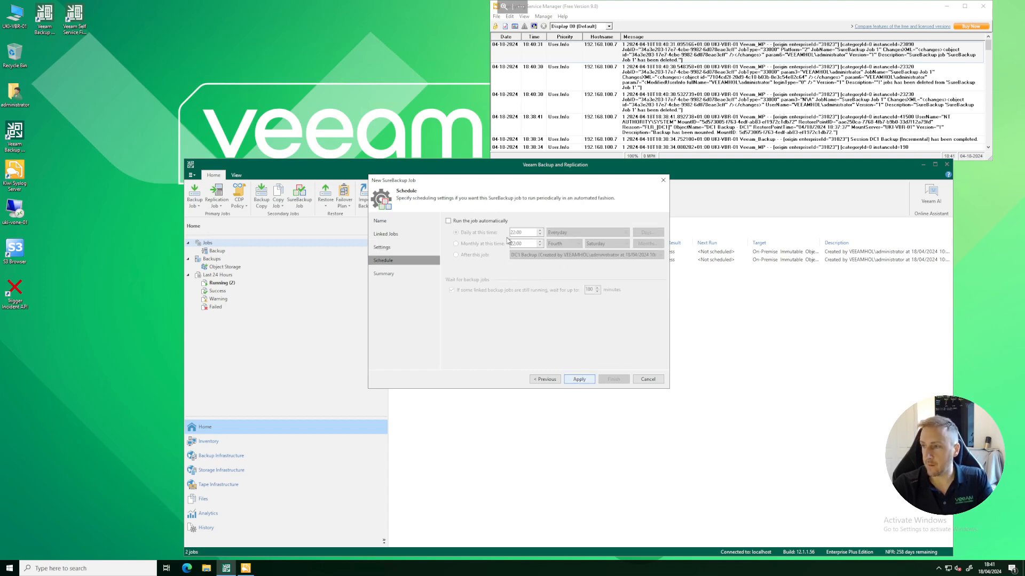
- Schedule the job to run automatically after DC1 Backup, then apply and finish SureBackup Job 1
left_click(497, 222)
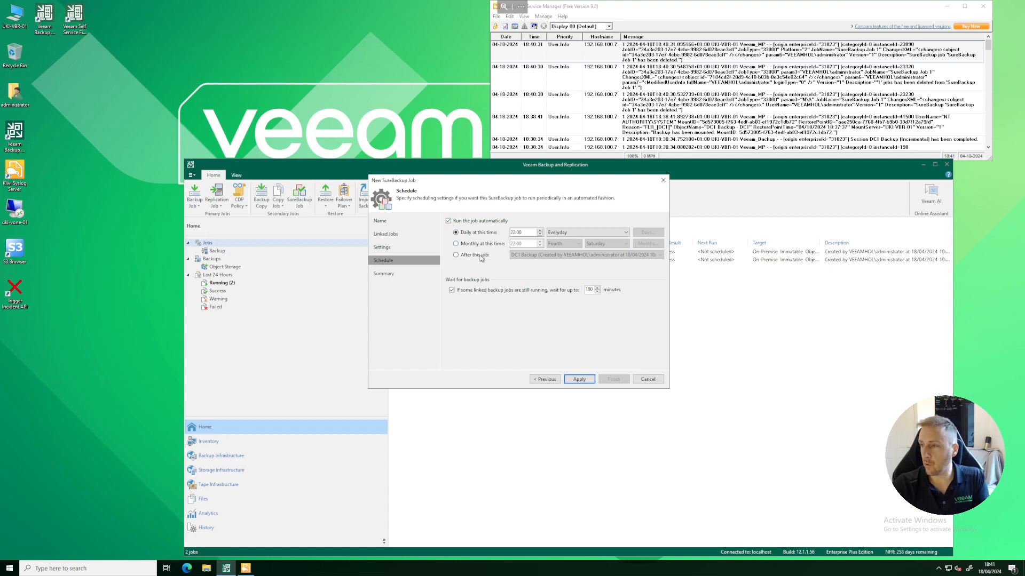
left_click(480, 255)
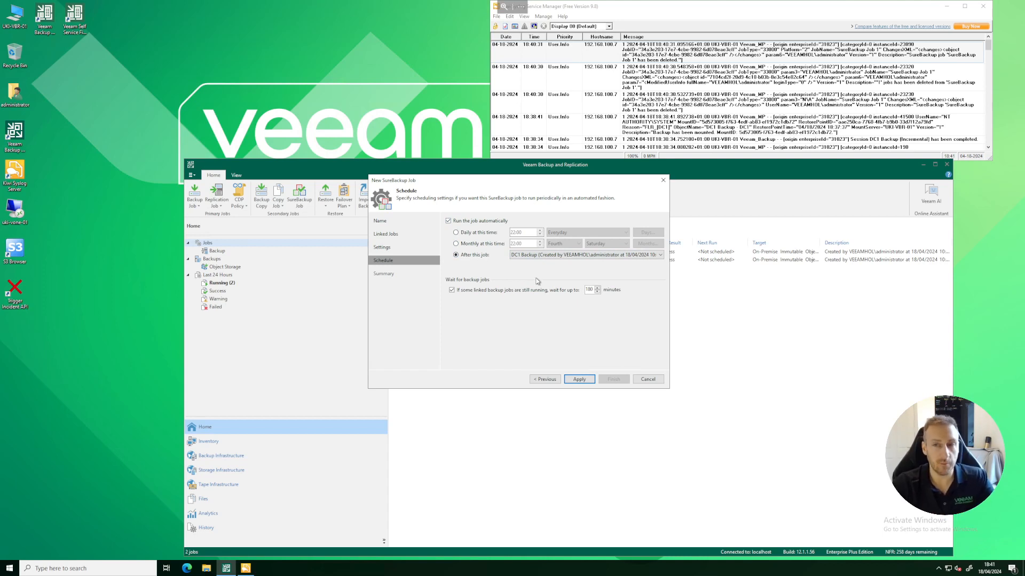
left_click(589, 383)
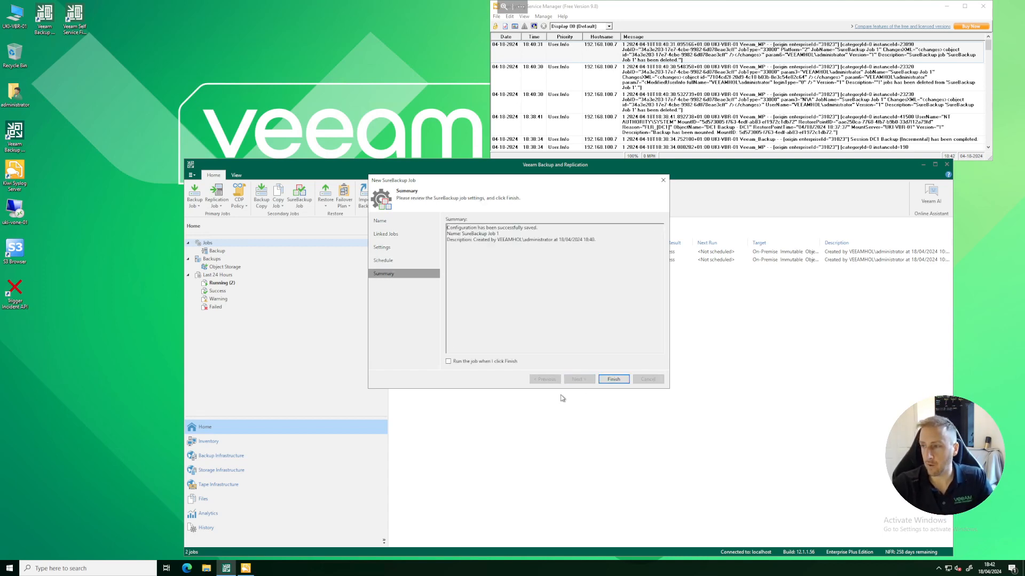
left_click(613, 381)
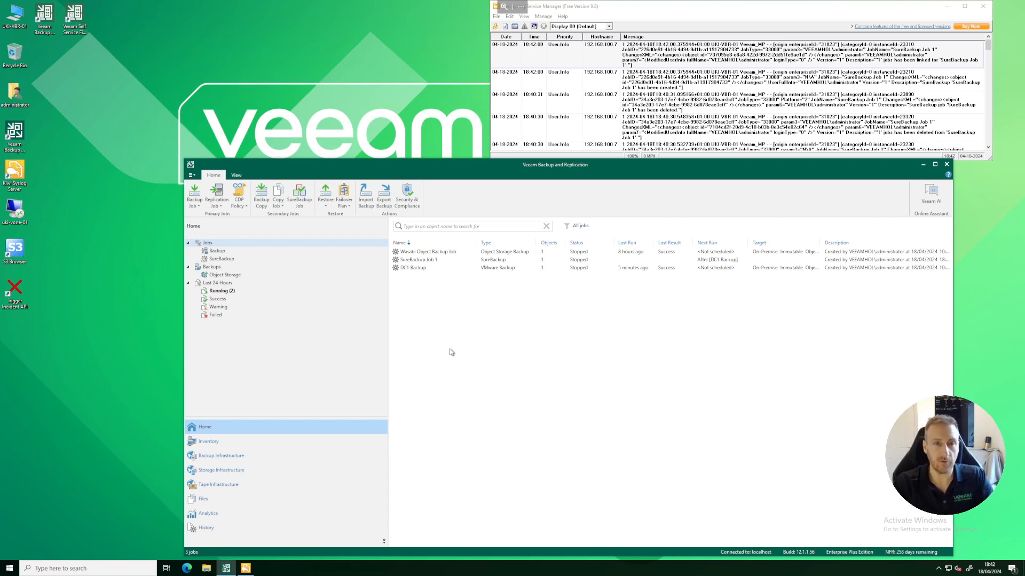
- Open Users and Roles from the main menu and enable multi-factor authentication for console users
left_click(191, 175)
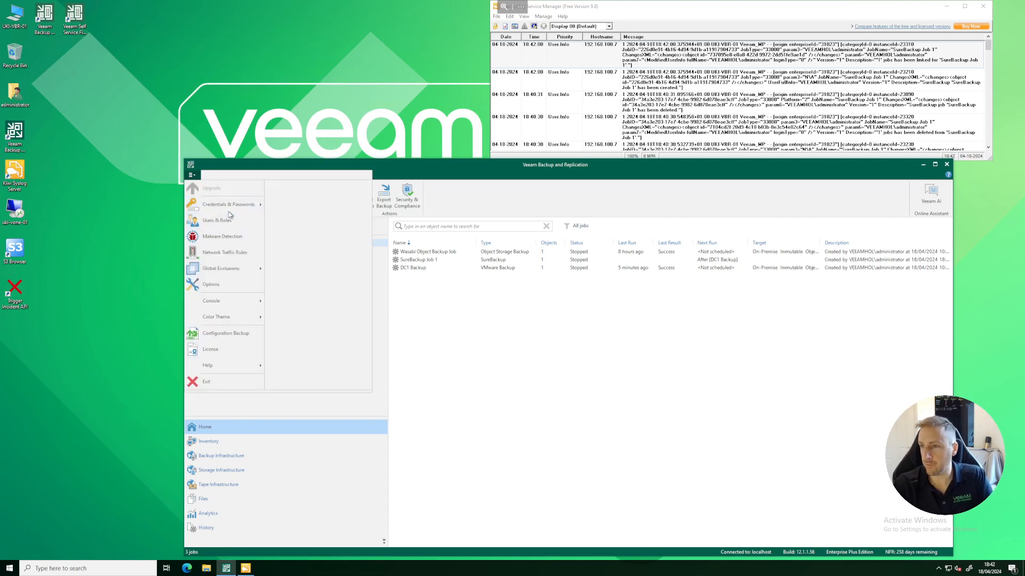
left_click(227, 230)
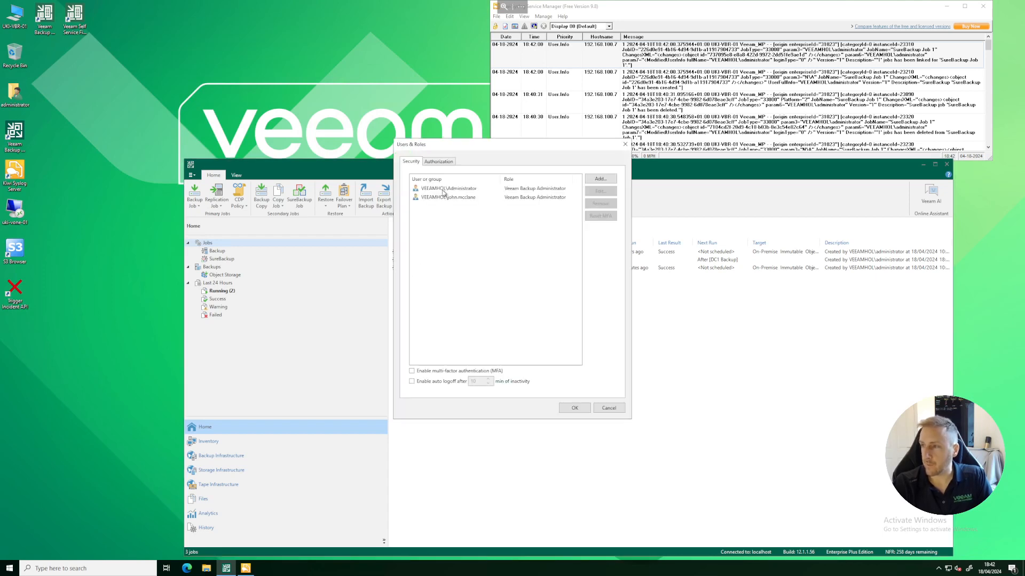
left_click(443, 191)
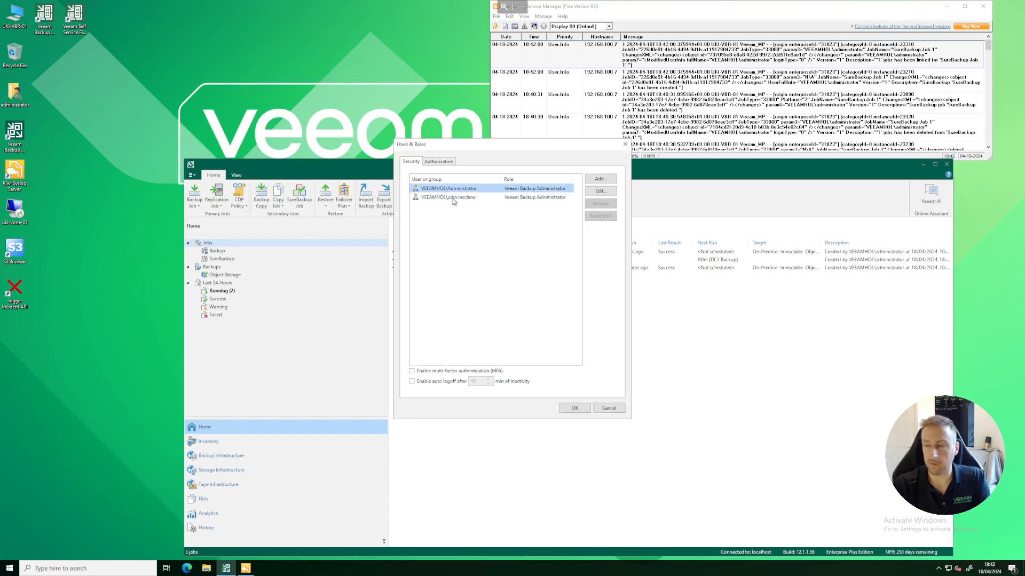
left_click(465, 199)
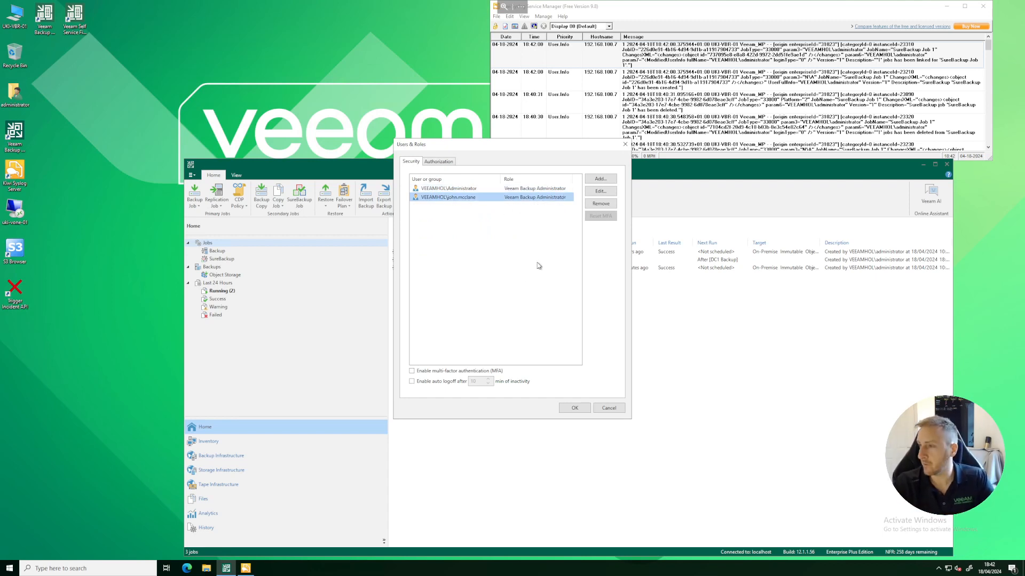
left_click(462, 372)
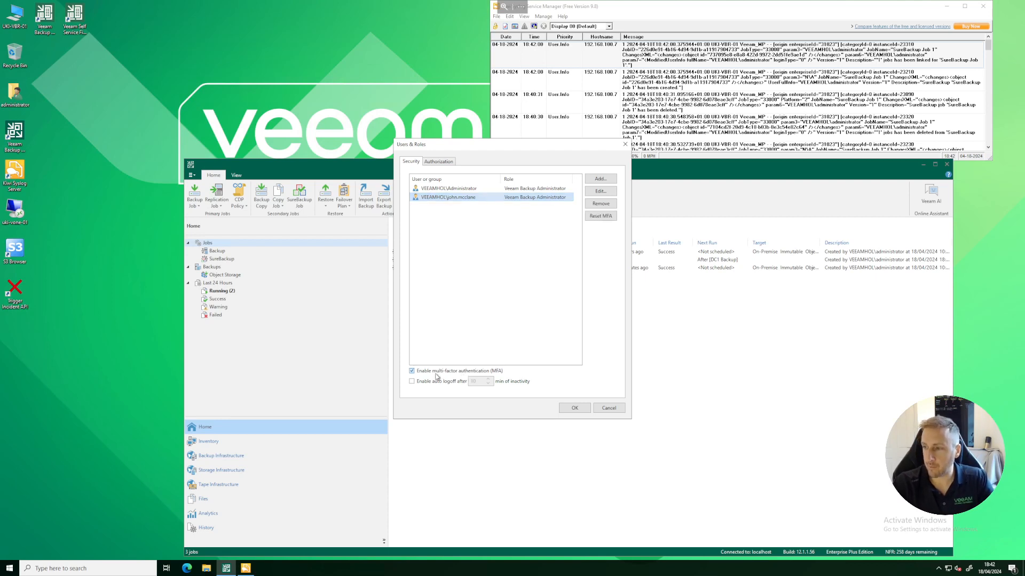
- Reset MFA for the second administrator and the Administrator account, then save four-eyes authorization settings
left_click(598, 216)
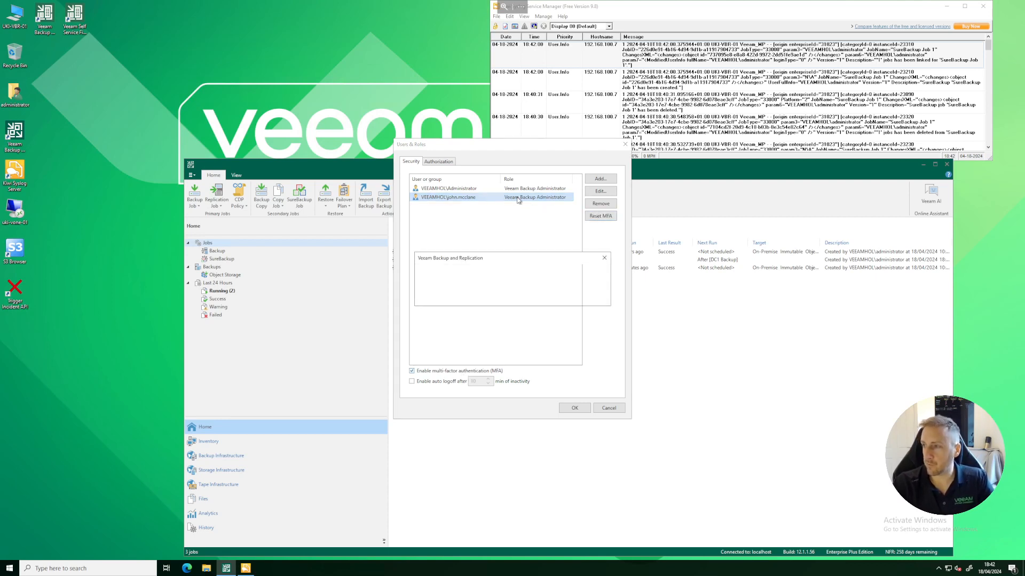
left_click(549, 297)
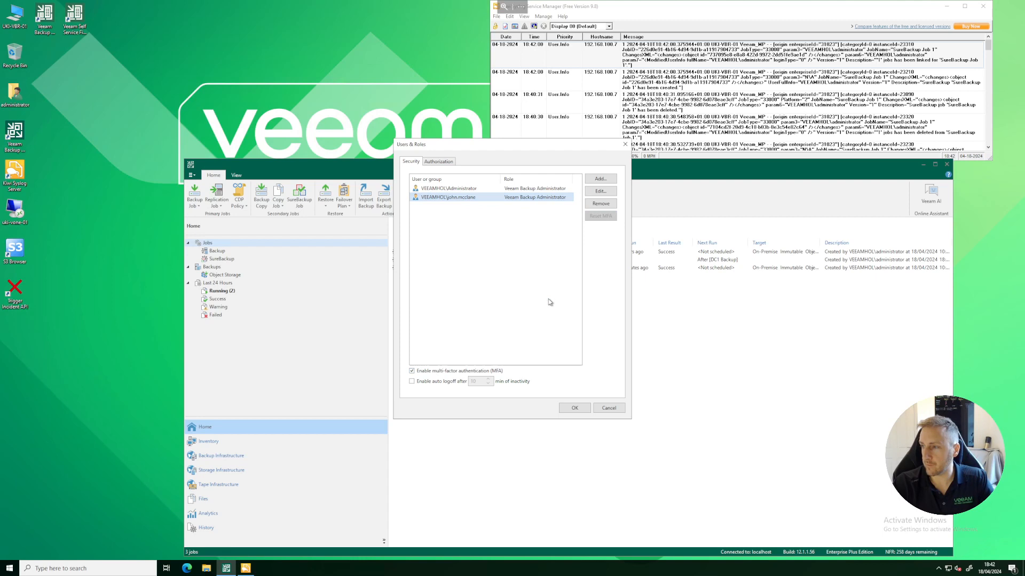
left_click(477, 190)
left_click(588, 219)
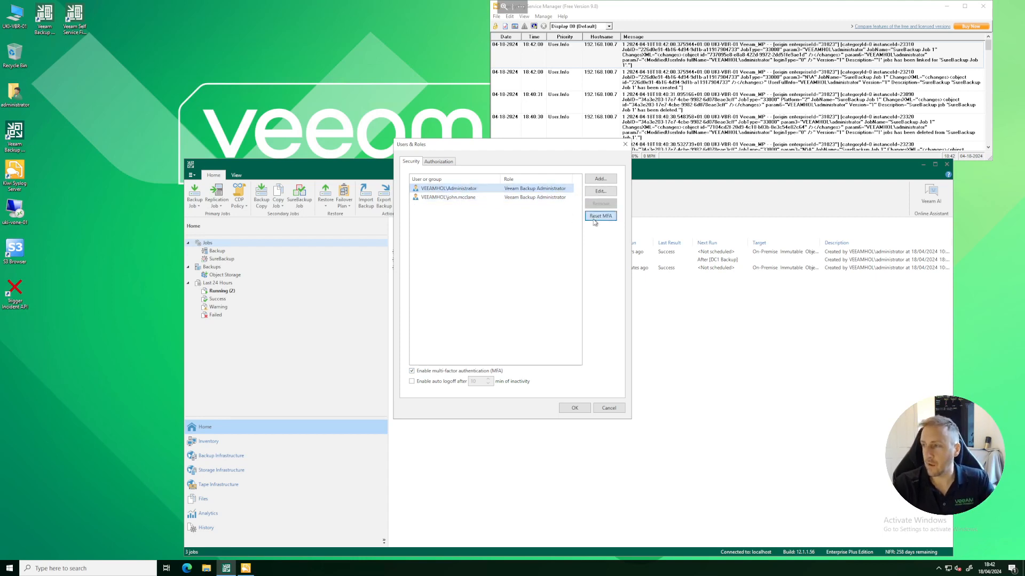
left_click(558, 298)
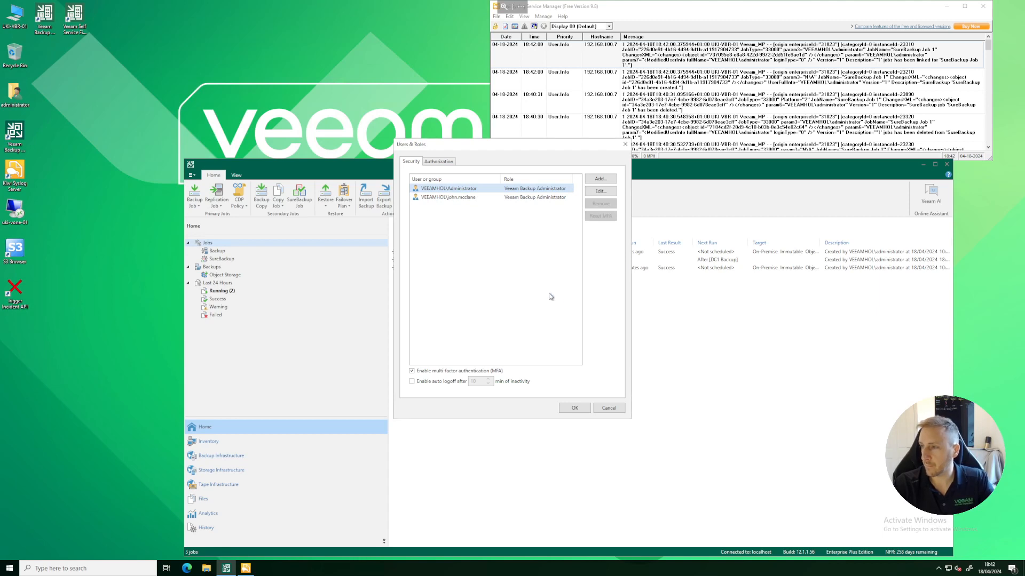
left_click(437, 163)
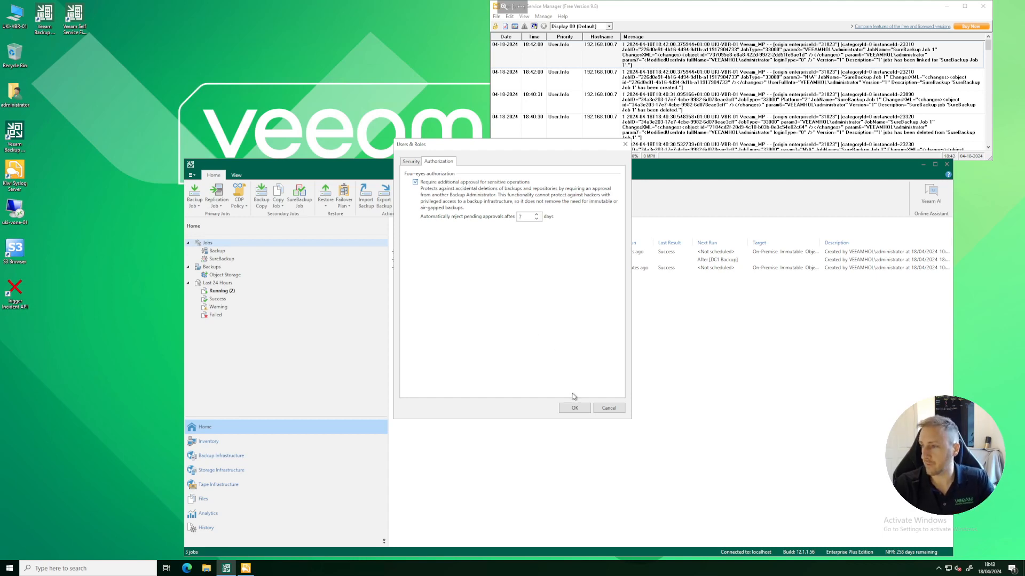
left_click(585, 409)
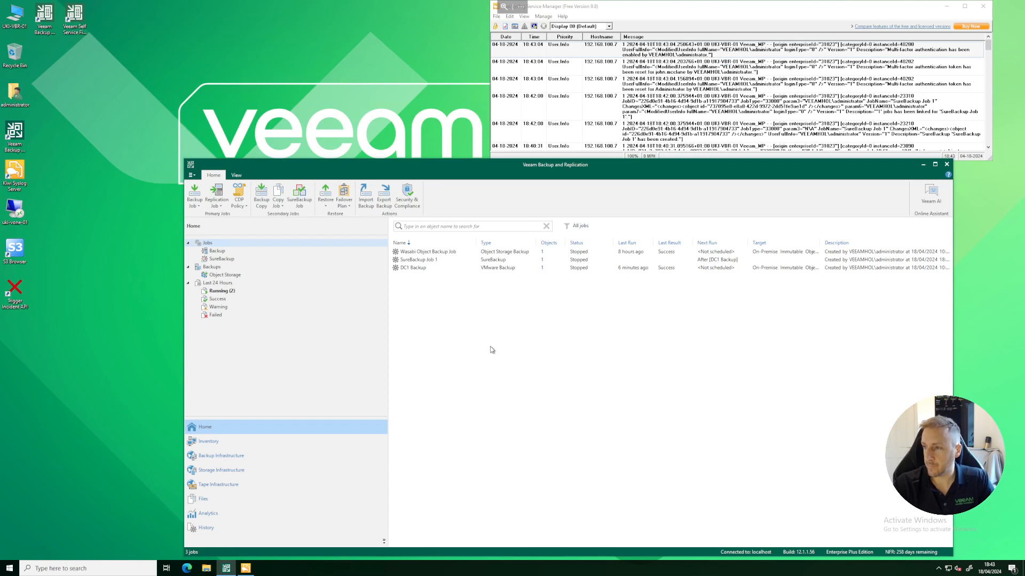
- Reopen Users and Roles from the main menu and dismiss it with Enter
left_click(192, 176)
left_click(229, 220)
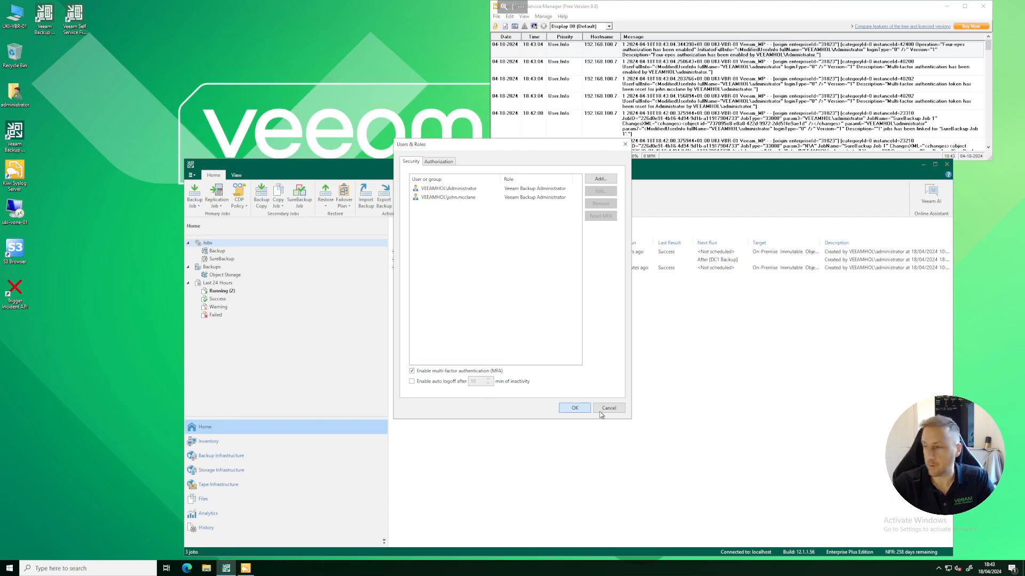
key("Return")
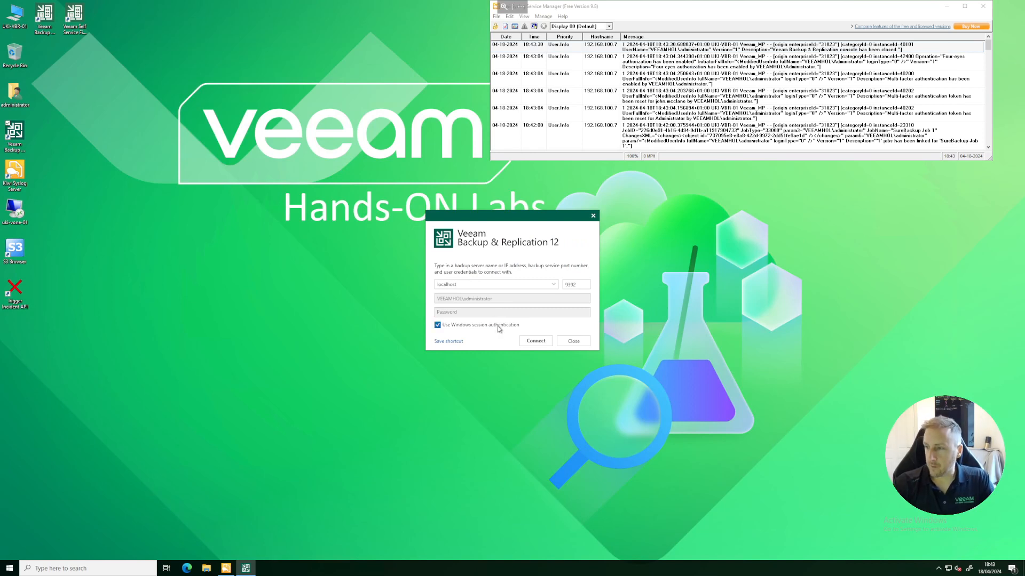
- Turn off Windows session authentication and connect with the second administrator's user name and password
left_click(498, 327)
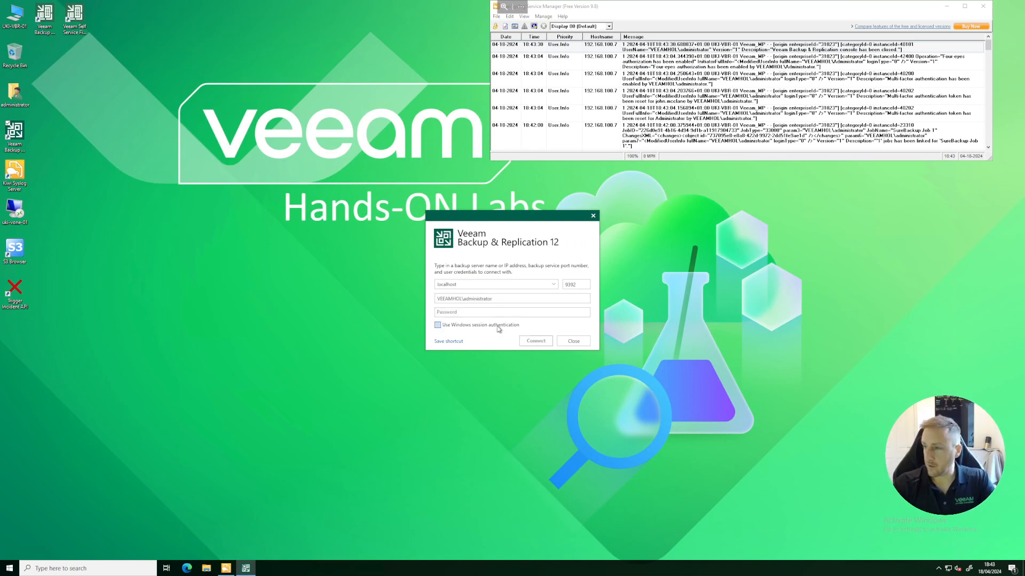
left_click(463, 299)
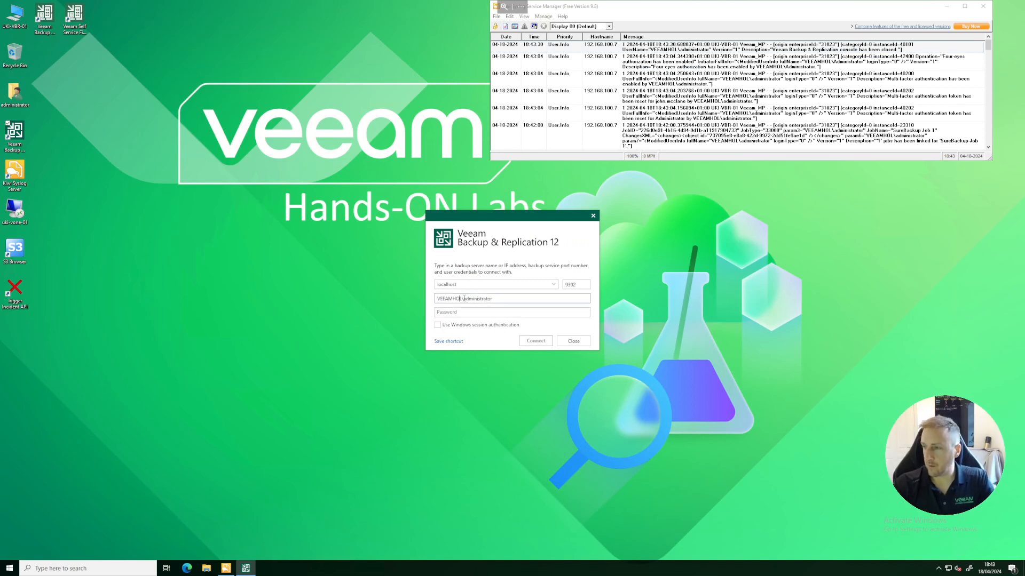
left_click(577, 298, "shift")
type("john")
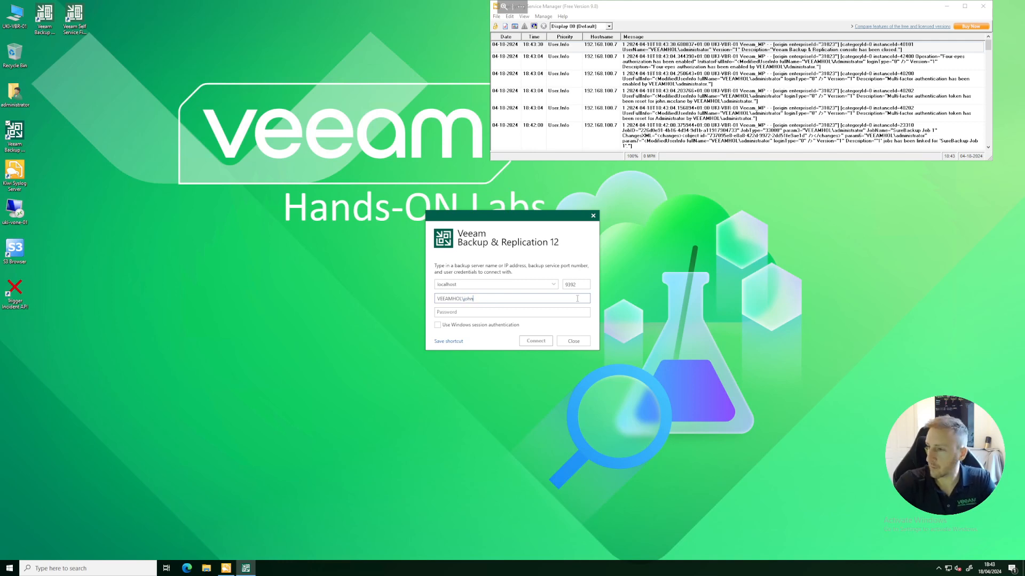
type(".mcclane")
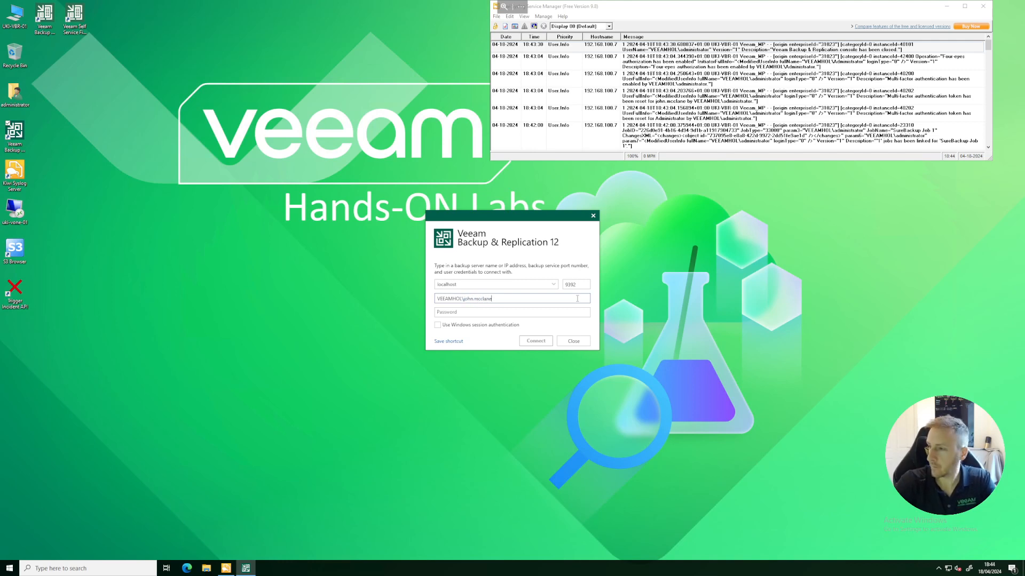
key("Tab")
type("•")
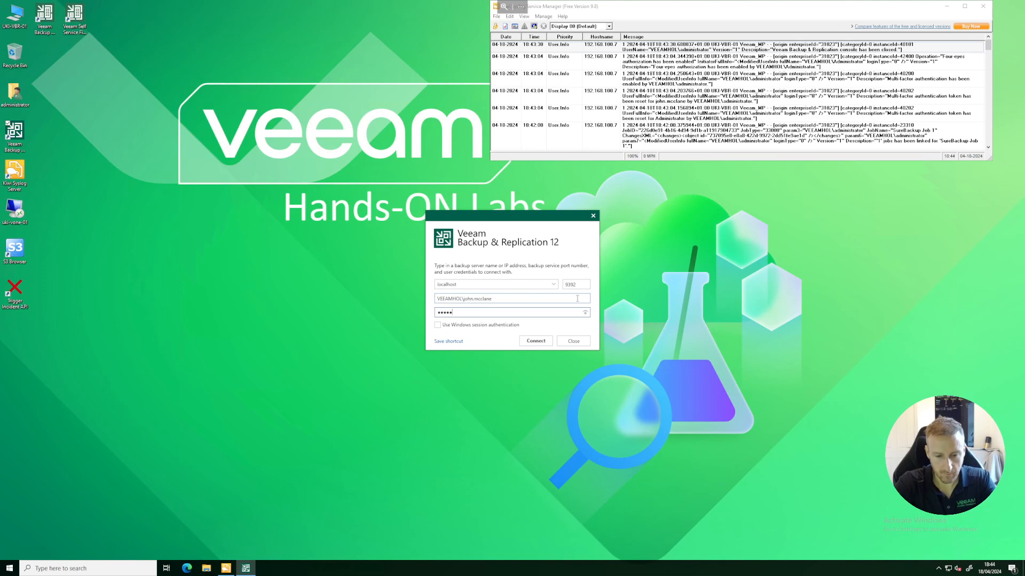
type("••••••••")
key("Return")
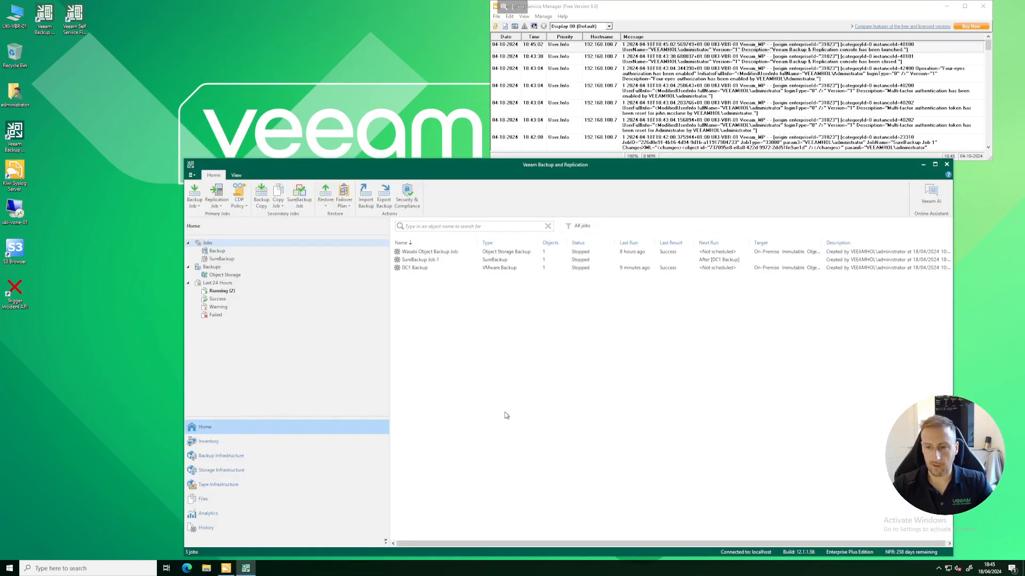
- Delete the veeamhol121 backup from disk under Wasabi Object Backup Job, confirming the approval request
left_click(224, 274)
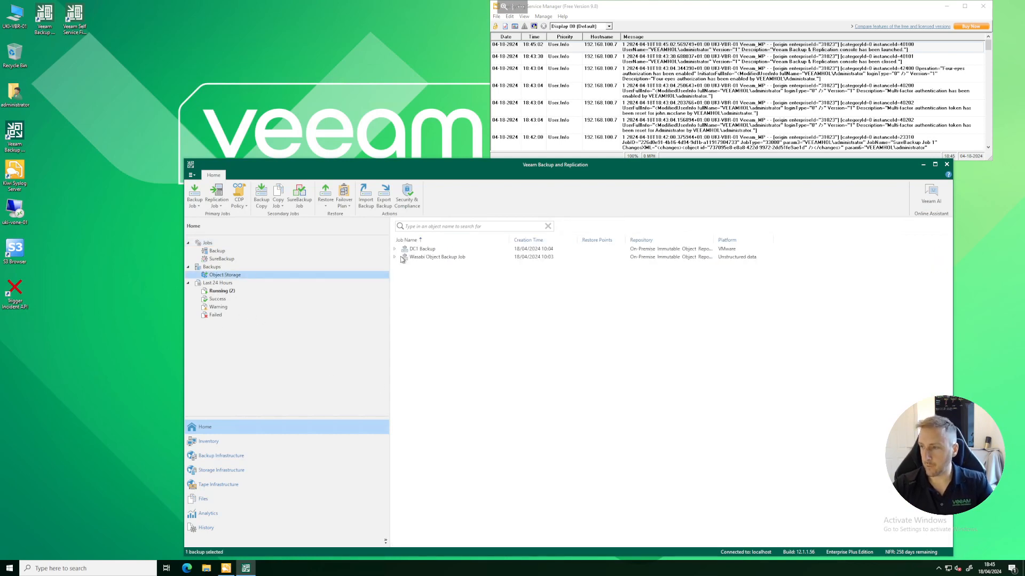
left_click(395, 257)
left_click(417, 265)
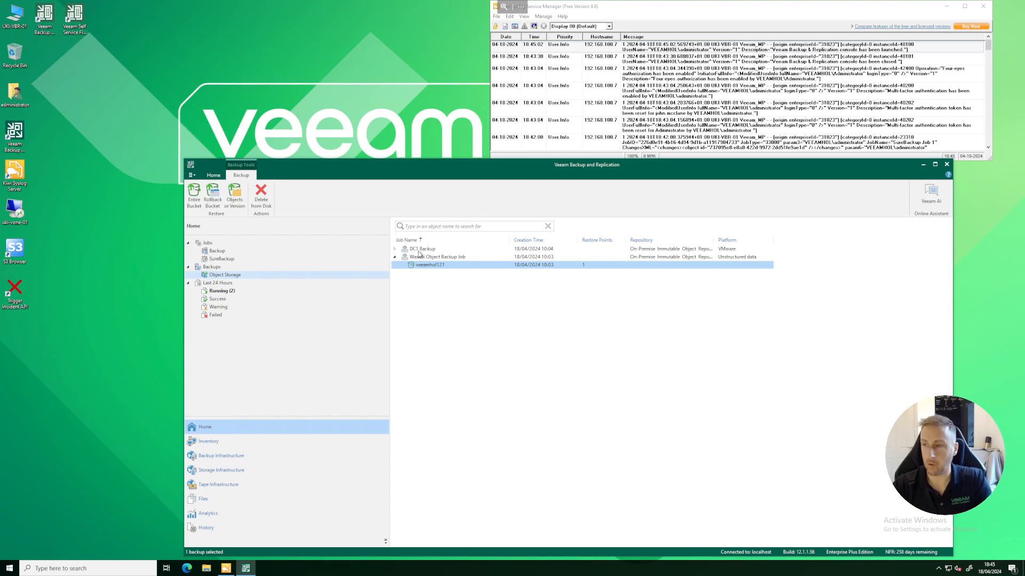
left_click(261, 198)
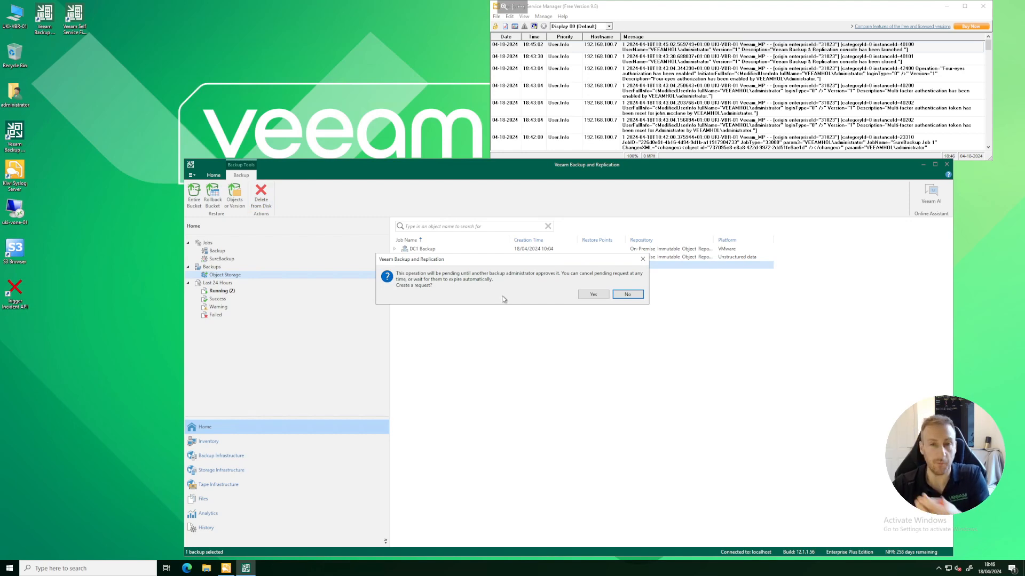
left_click(586, 294)
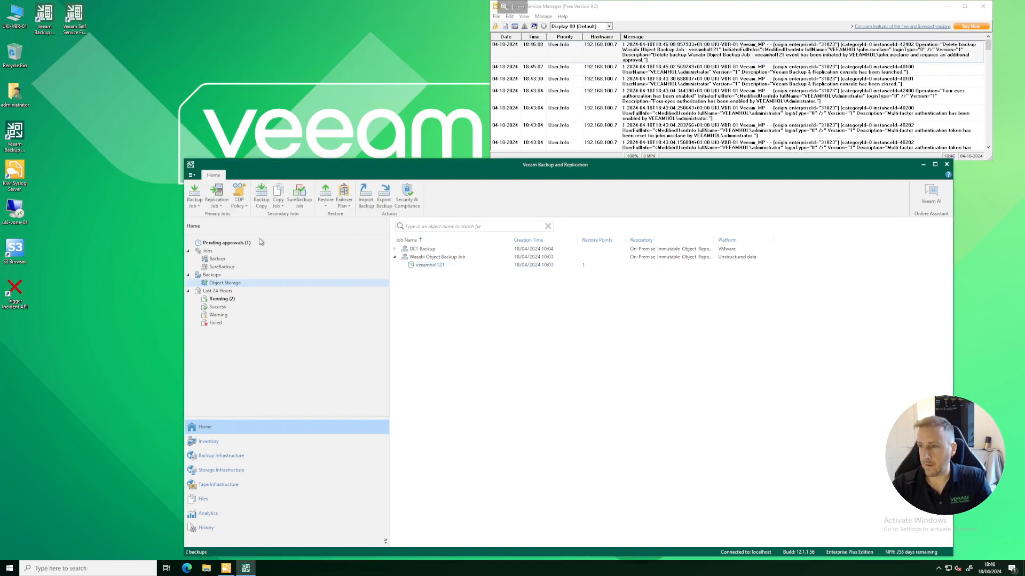
- Review the pending deletion request, then close the console and reconnect with Windows session authentication
left_click(242, 245)
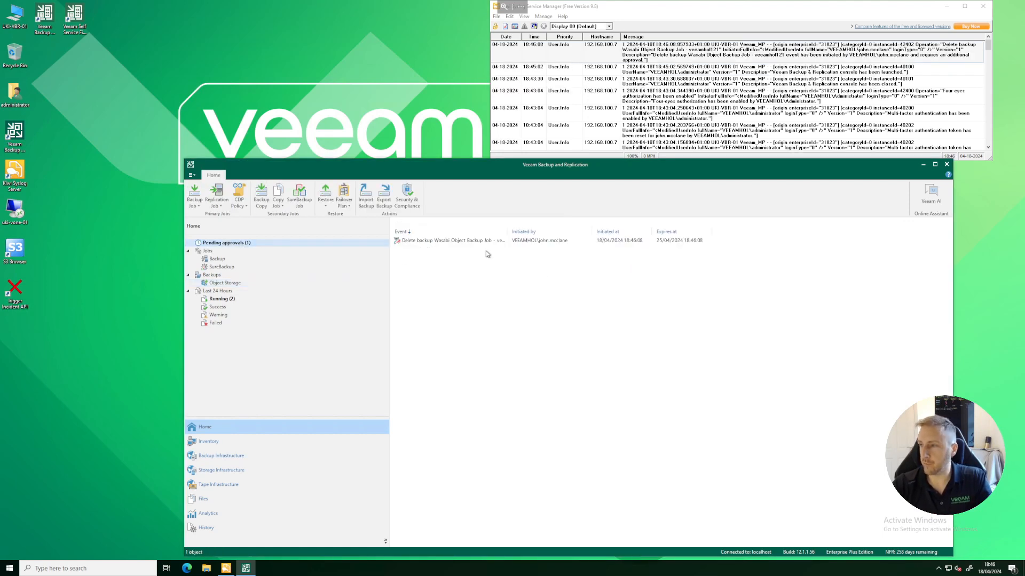
left_click(439, 244)
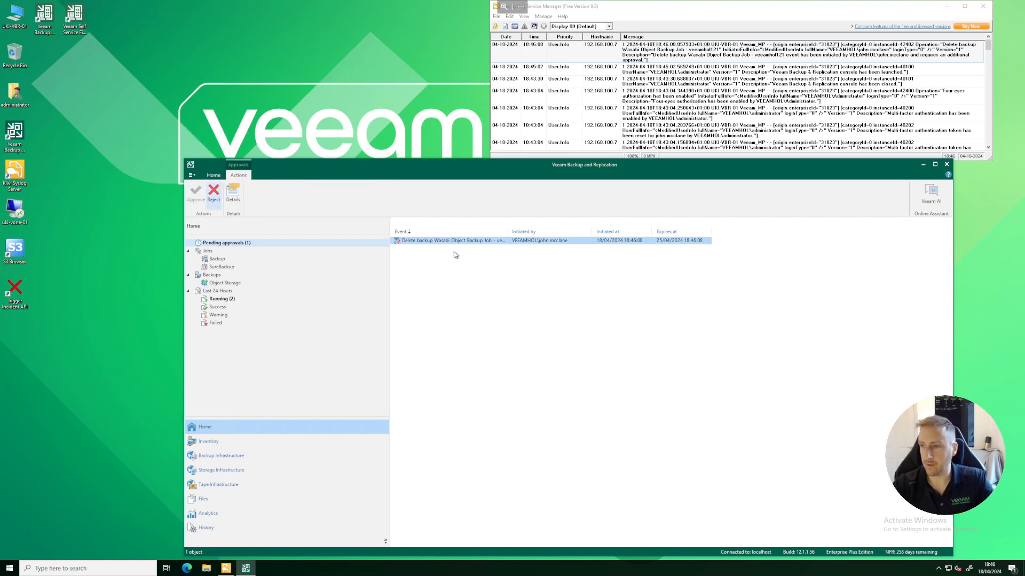
left_click(948, 168)
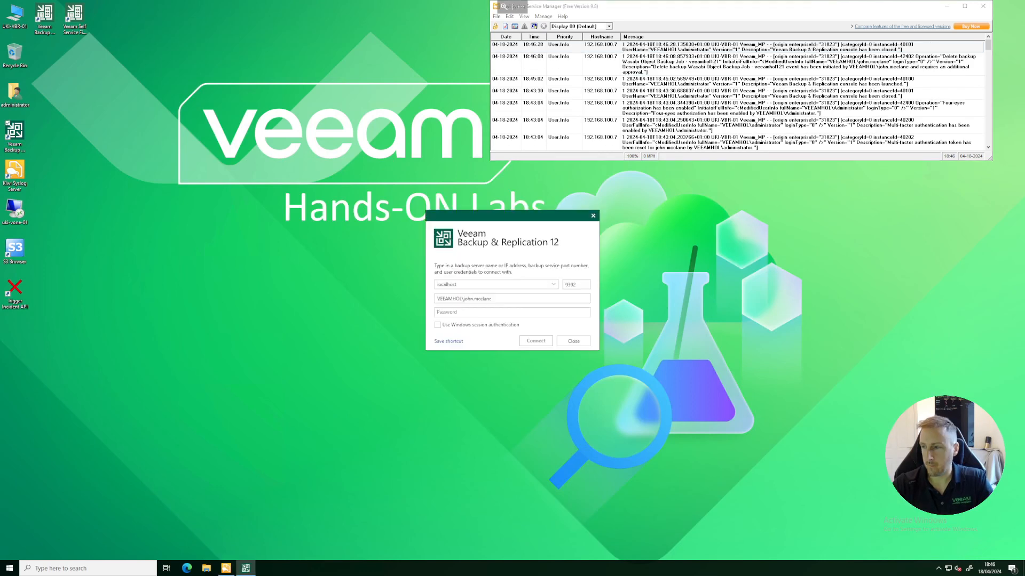
left_click(480, 327)
left_click(535, 341)
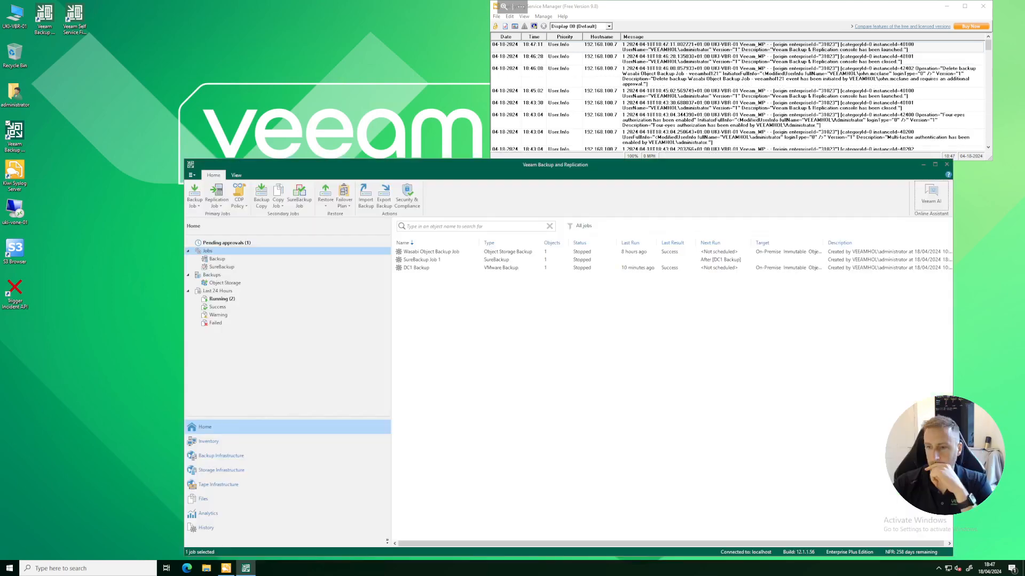
- Approve the pending Wasabi backup deletion request and open the Running sessions view
left_click(280, 241)
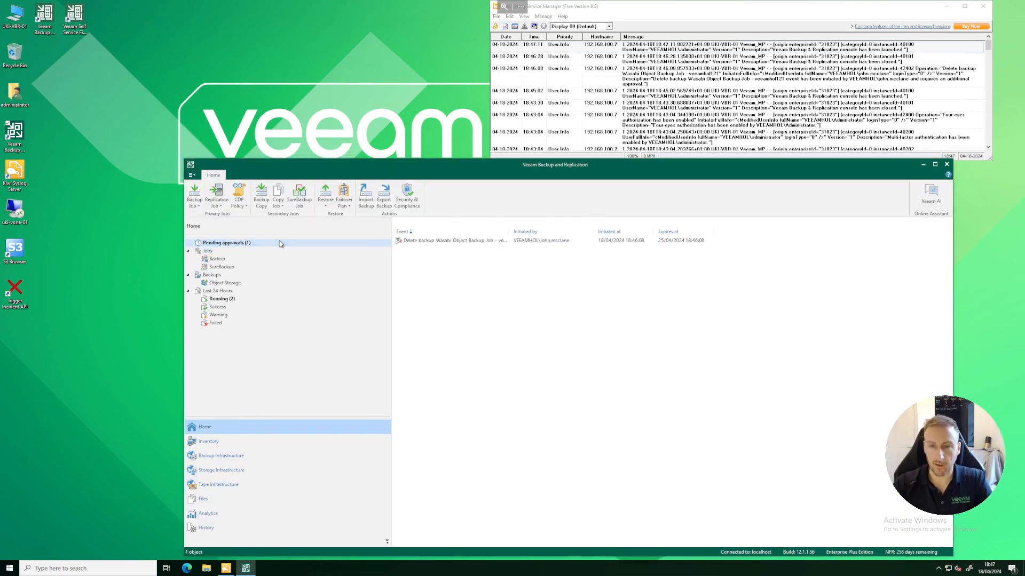
left_click(423, 244)
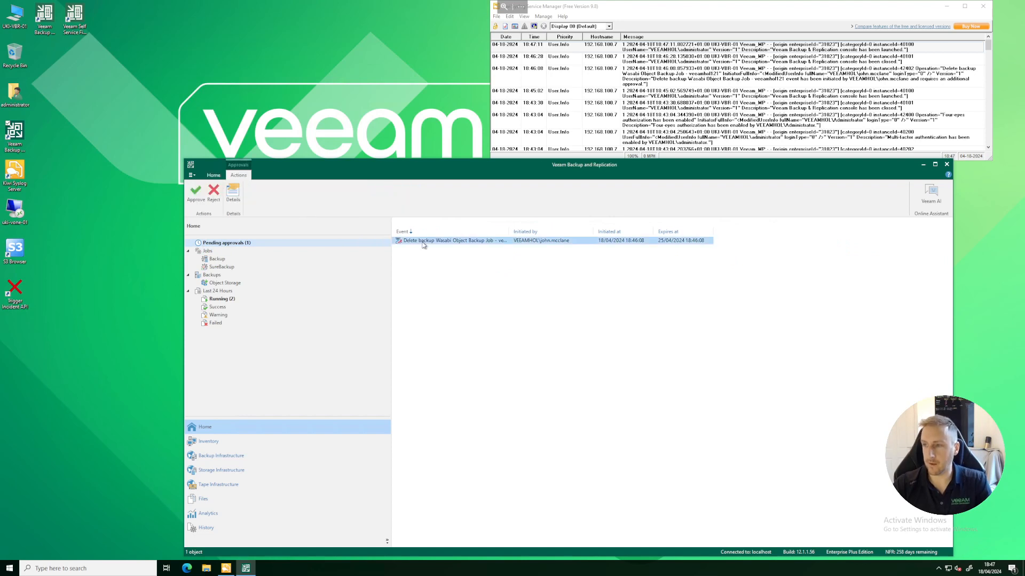
left_click(196, 194)
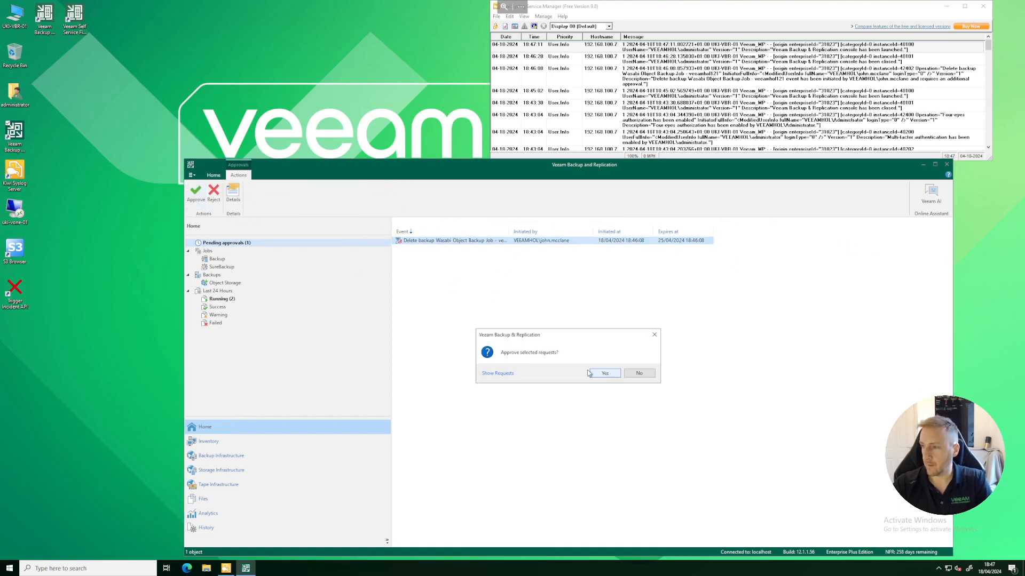
left_click(589, 373)
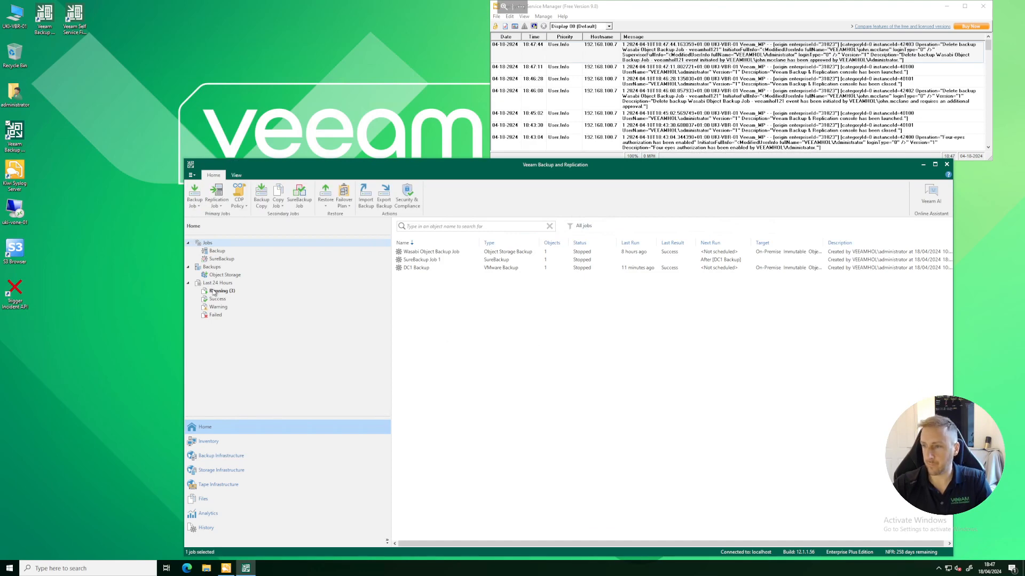
left_click(232, 293)
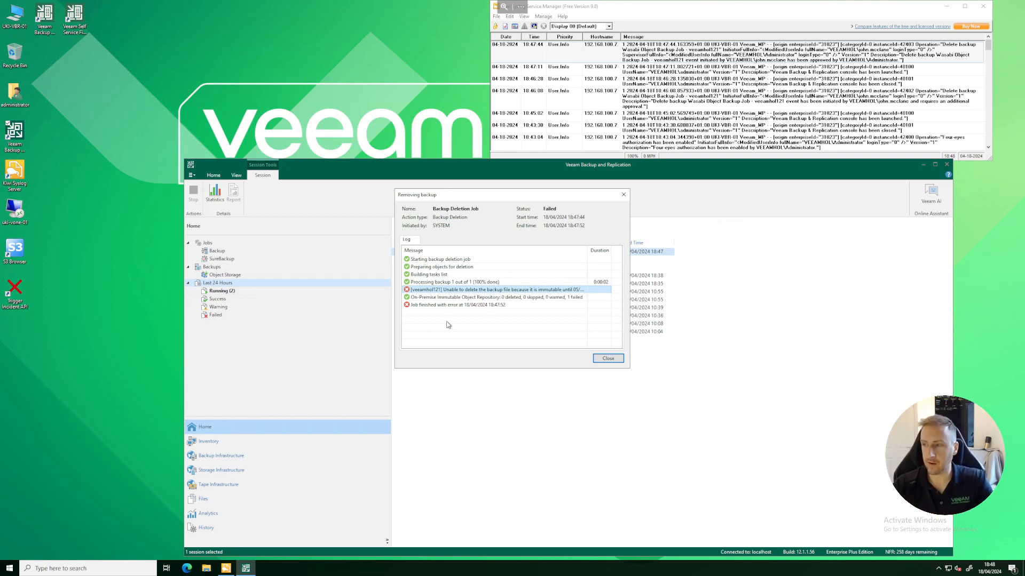
- Close the failed backup removal log and open the Analytics Threat Center dashboard
left_click(608, 358)
left_click(419, 433)
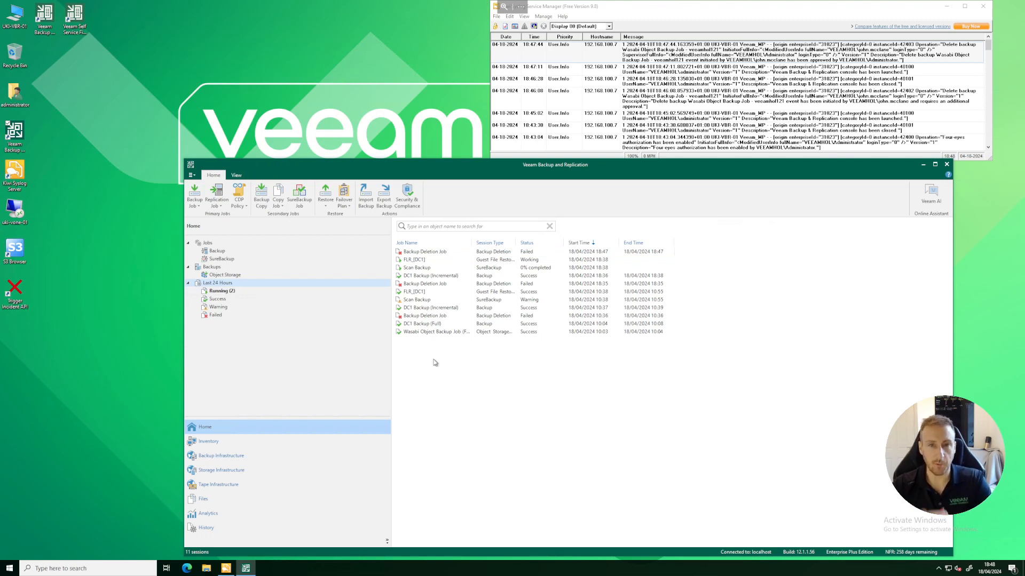
left_click(230, 515)
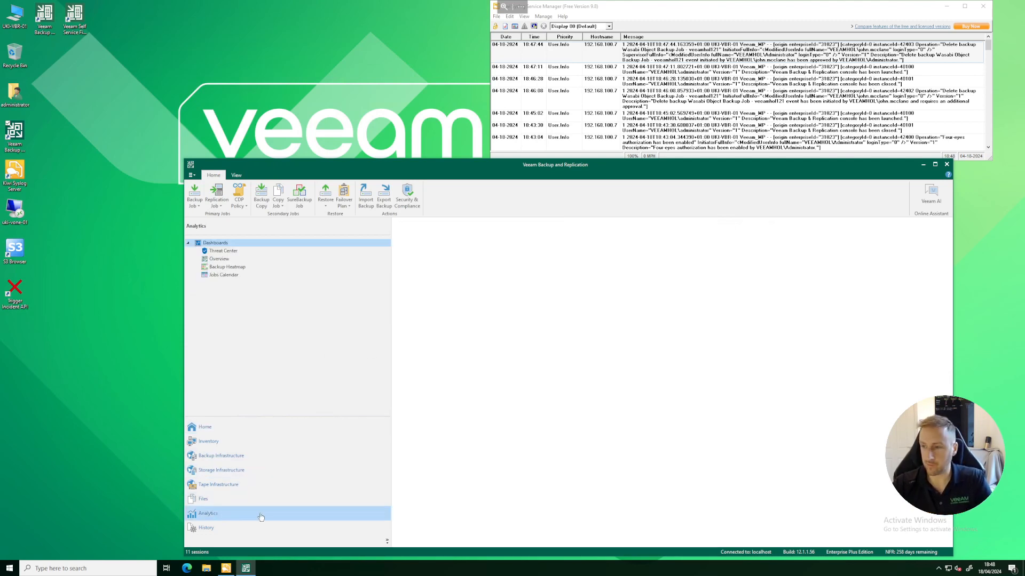
left_click(224, 251)
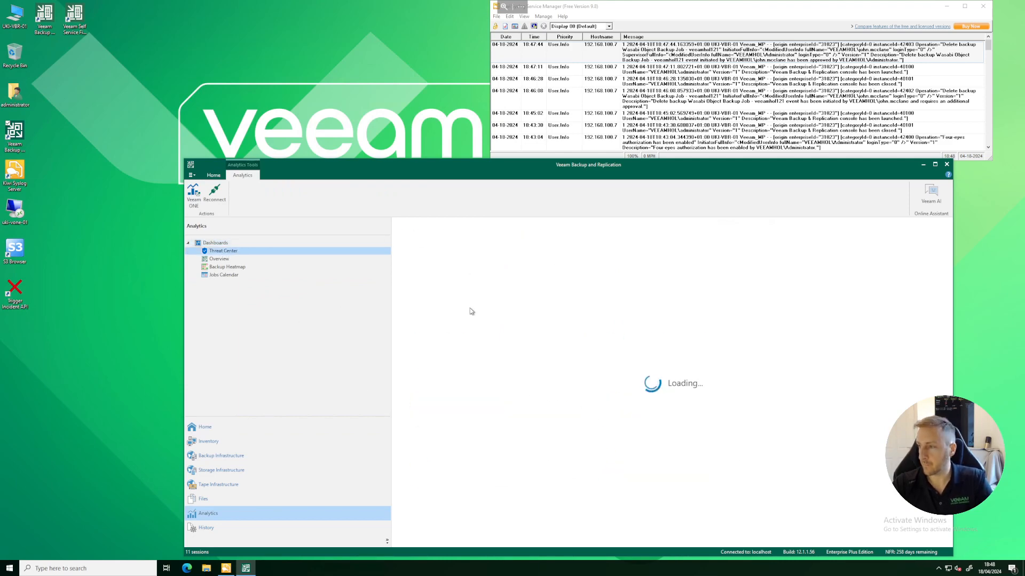